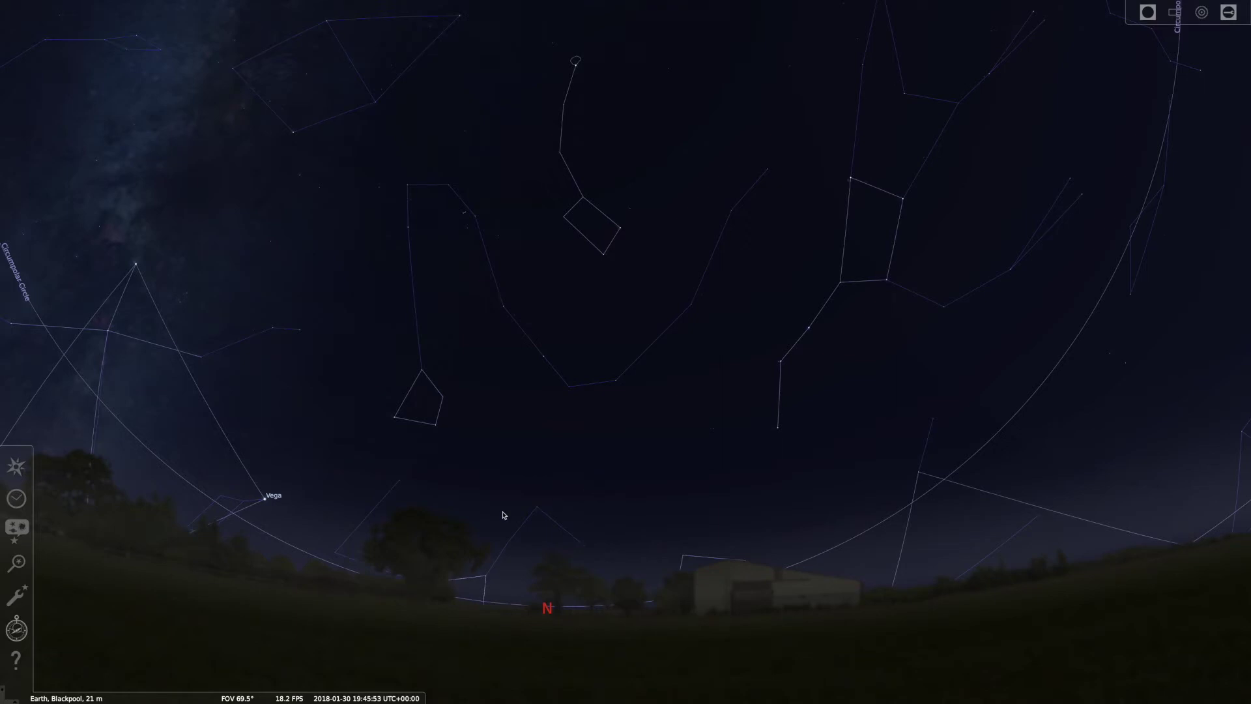
# Step: Begin panning the Blackpool sky away from the northern view
pyautogui.moveTo(505, 514); pyautogui.dragTo(876, 451)
# Step: Pan round through west, past Uranus and the ecliptic, to face south
pyautogui.moveTo(423, 494); pyautogui.dragTo(766, 470)
pyautogui.moveTo(550, 469); pyautogui.dragTo(686, 468)
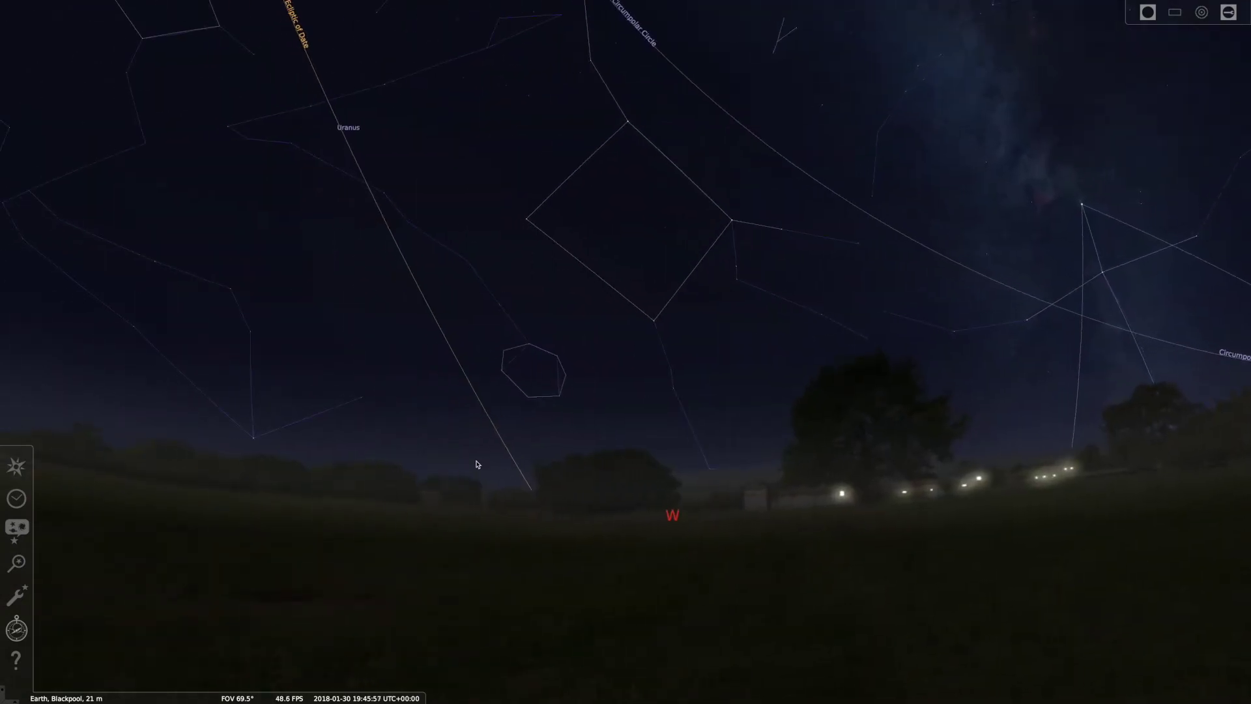
pyautogui.moveTo(488, 463); pyautogui.dragTo(740, 455)
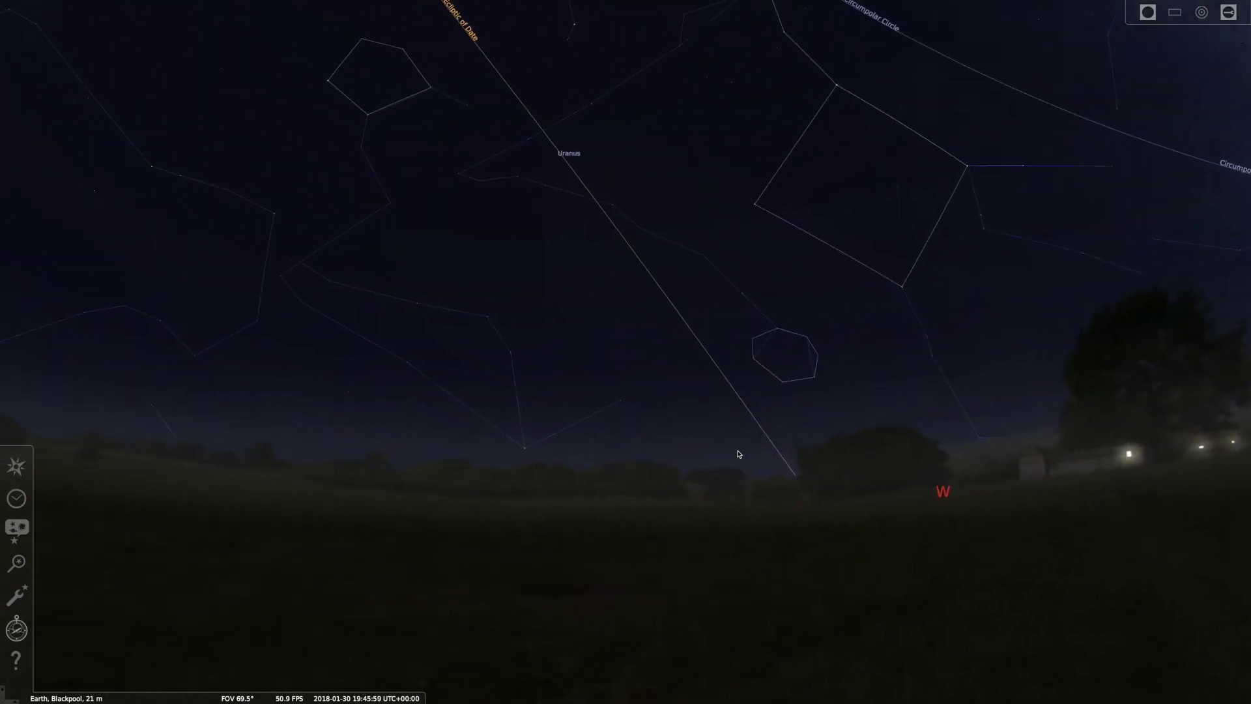
pyautogui.moveTo(385, 438); pyautogui.dragTo(906, 430)
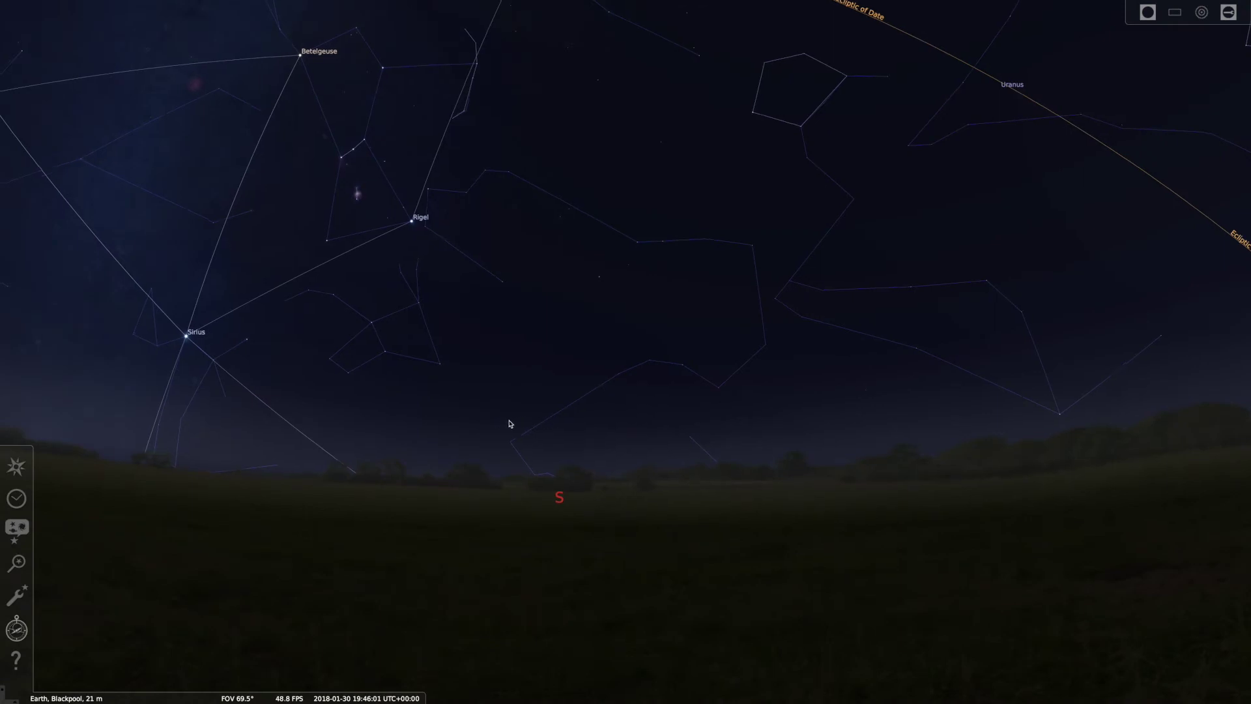
# Step: Continue panning toward the east to bring Procyon, Sirius and the Moon into view
pyautogui.moveTo(510, 428); pyautogui.dragTo(805, 586)
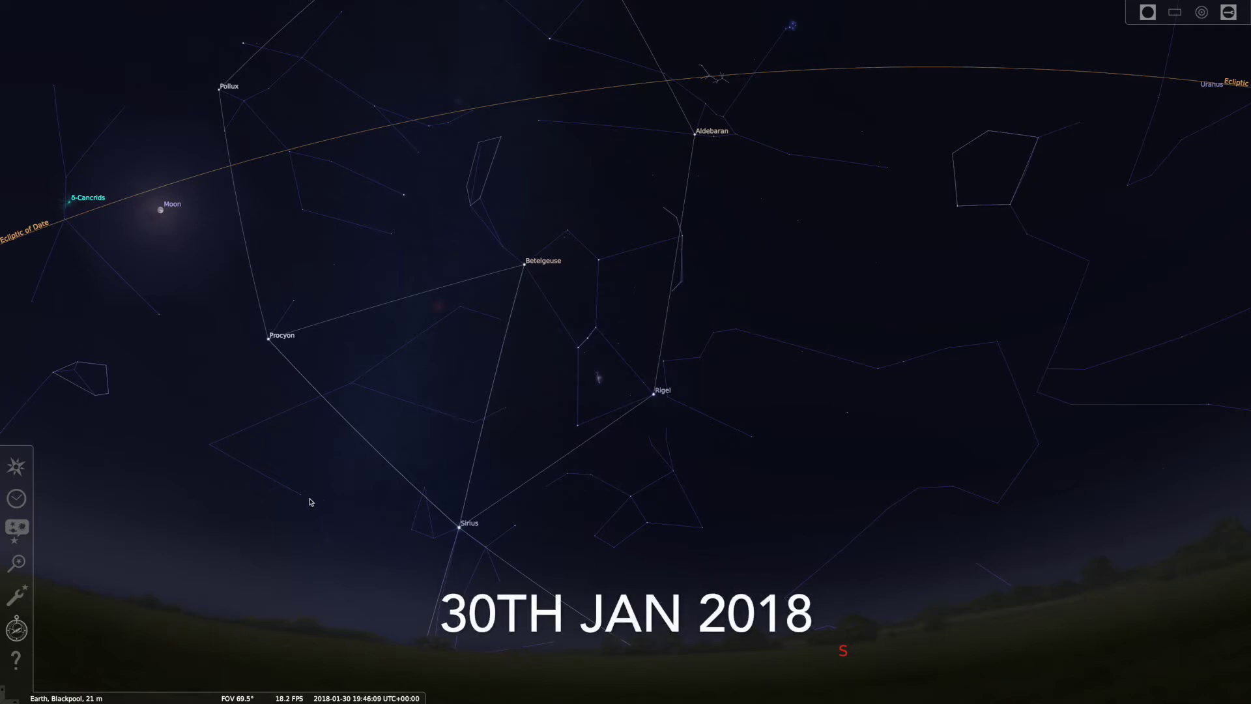
pyautogui.moveTo(312, 502); pyautogui.dragTo(562, 466)
pyautogui.press('Left')
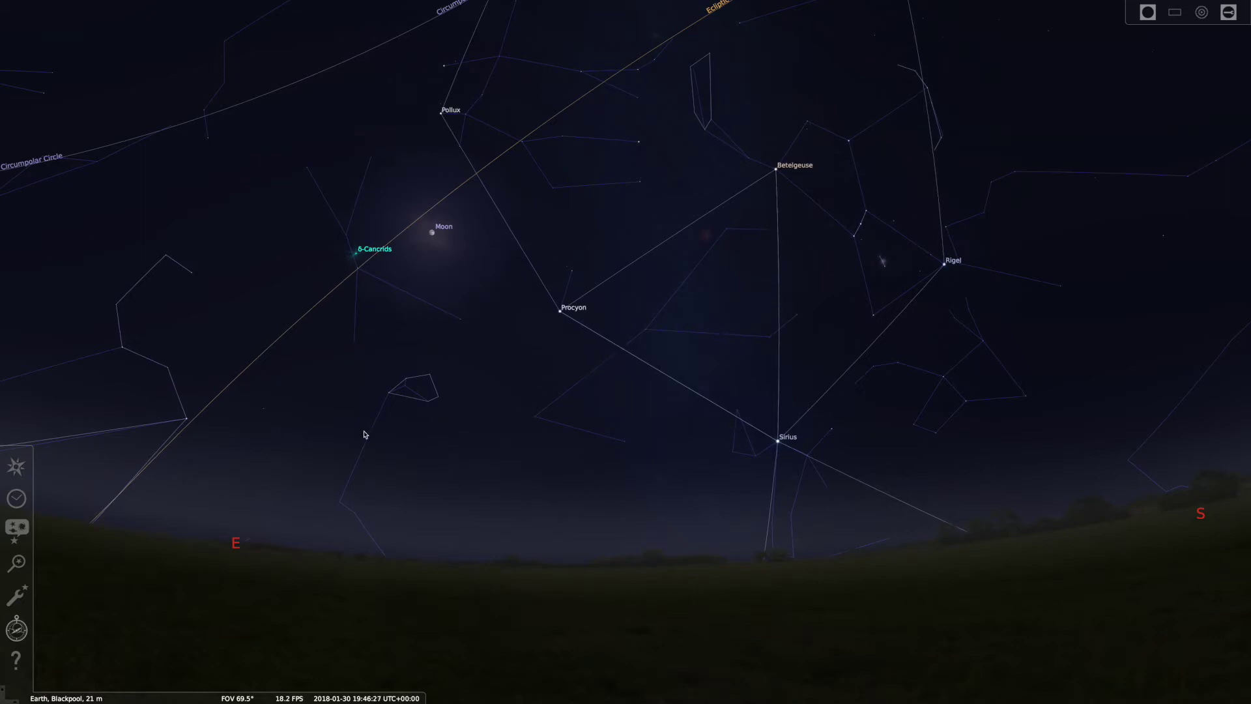
pyautogui.click(14, 534)
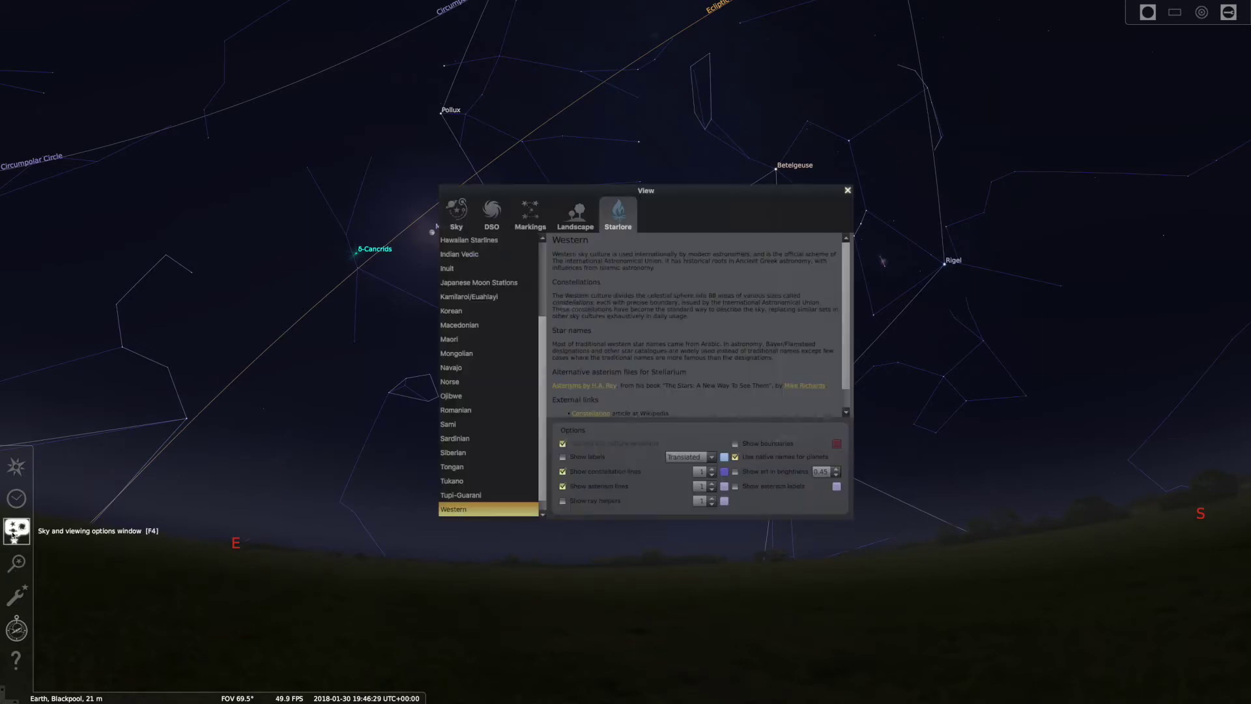
pyautogui.click(563, 471)
pyautogui.click(563, 472)
pyautogui.click(848, 192)
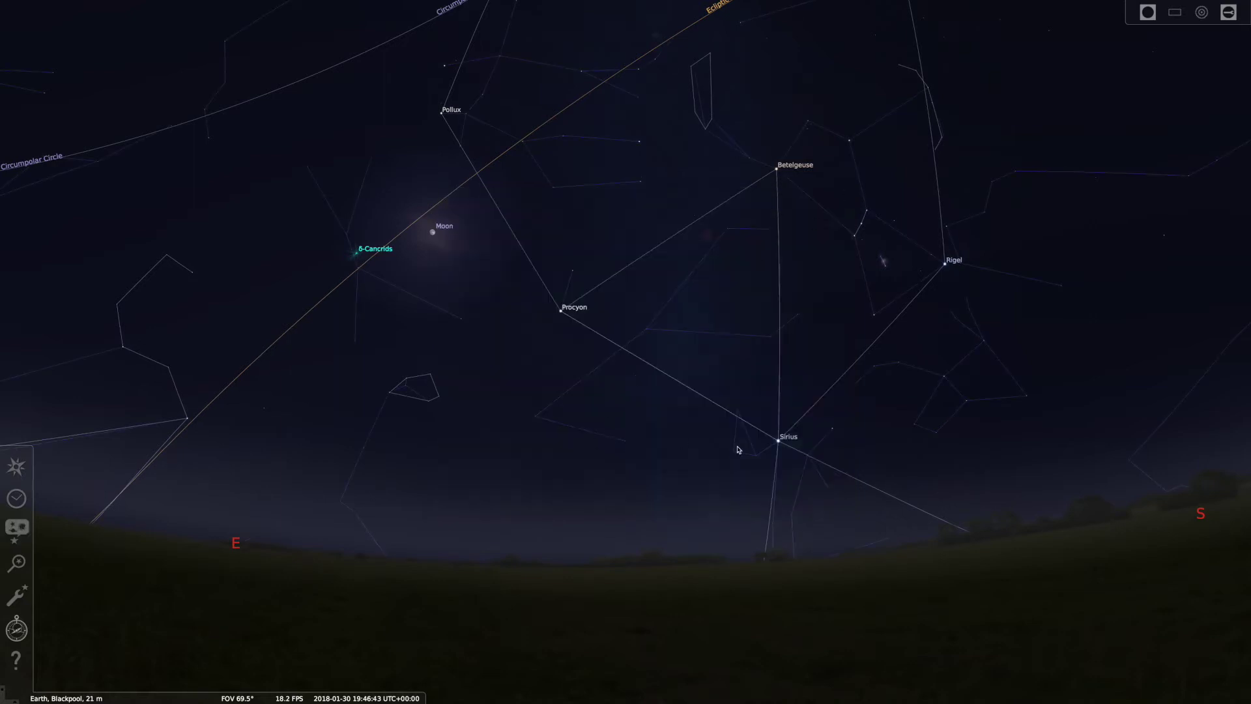
pyautogui.moveTo(741, 447); pyautogui.dragTo(461, 456)
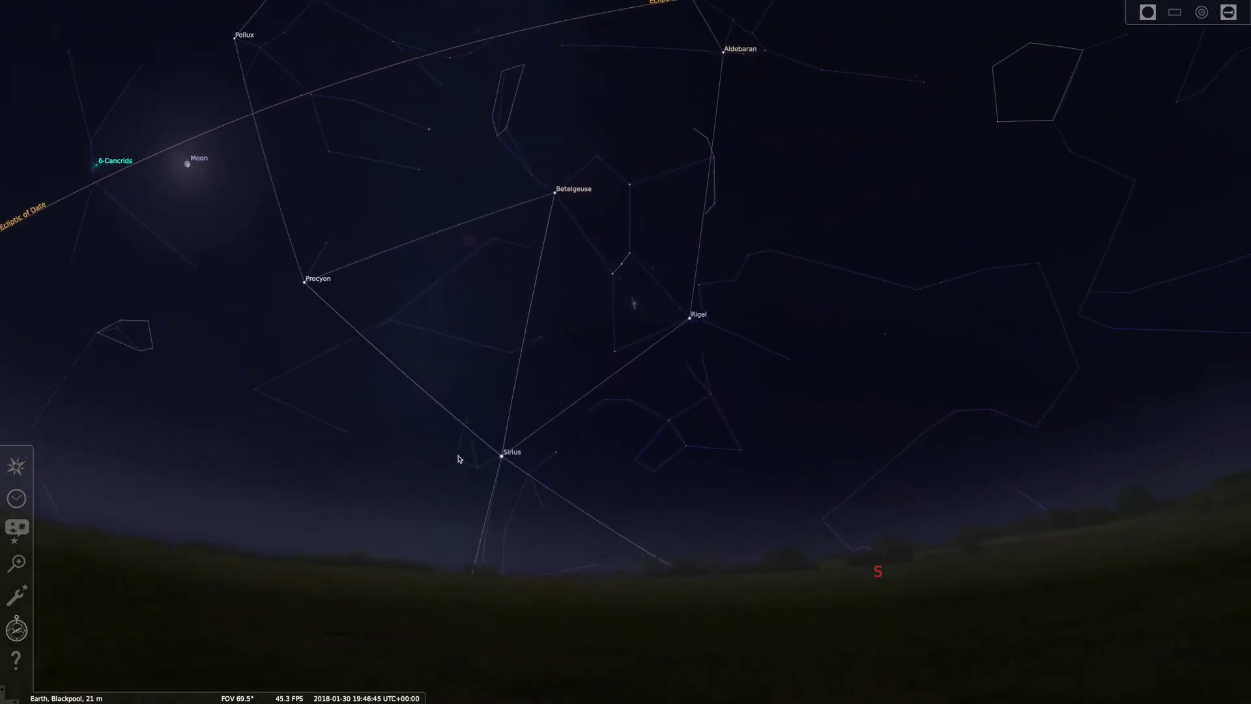
# Step: Pan back from south past the western horizon toward north-west
pyautogui.moveTo(995, 442); pyautogui.dragTo(810, 456)
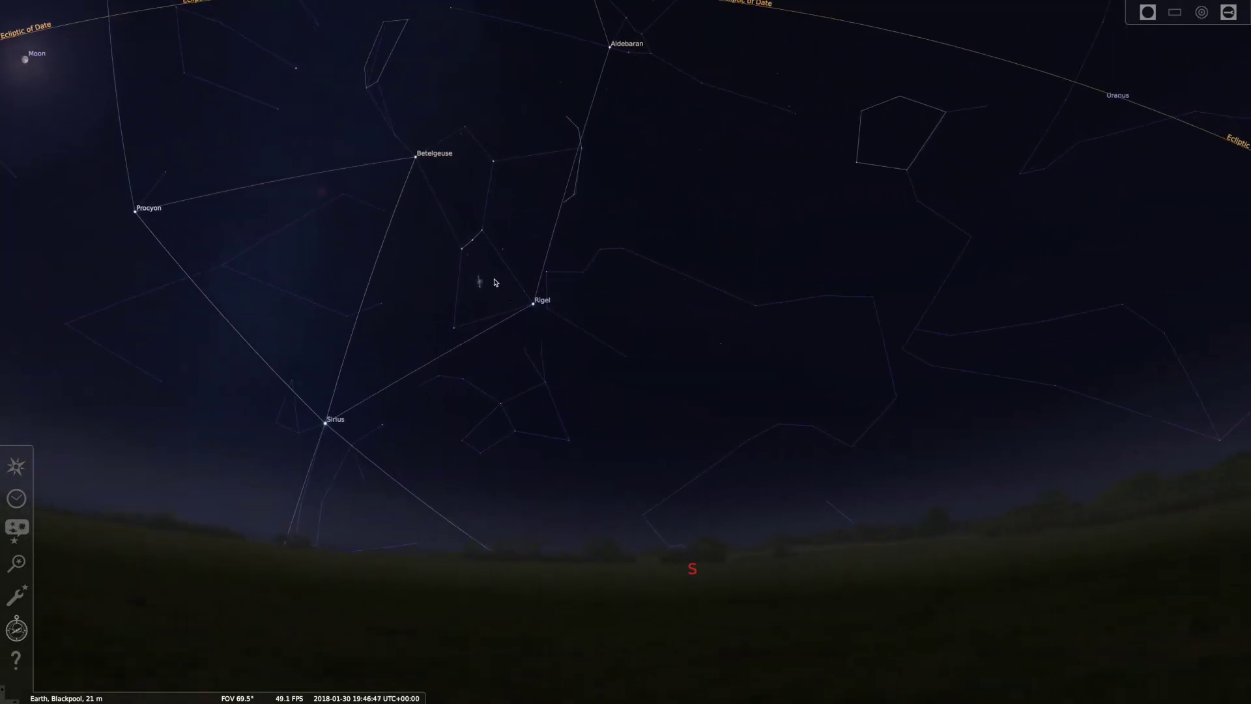
pyautogui.moveTo(902, 315); pyautogui.dragTo(724, 304)
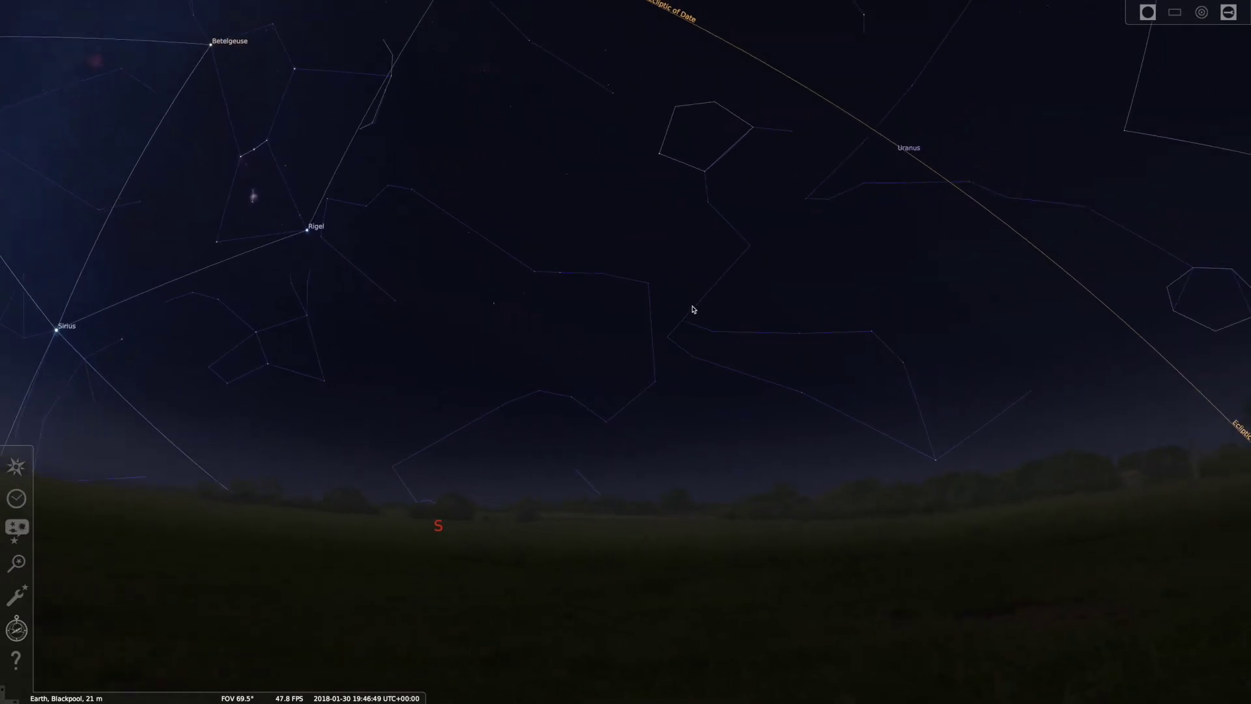
pyautogui.moveTo(1096, 315); pyautogui.dragTo(770, 324)
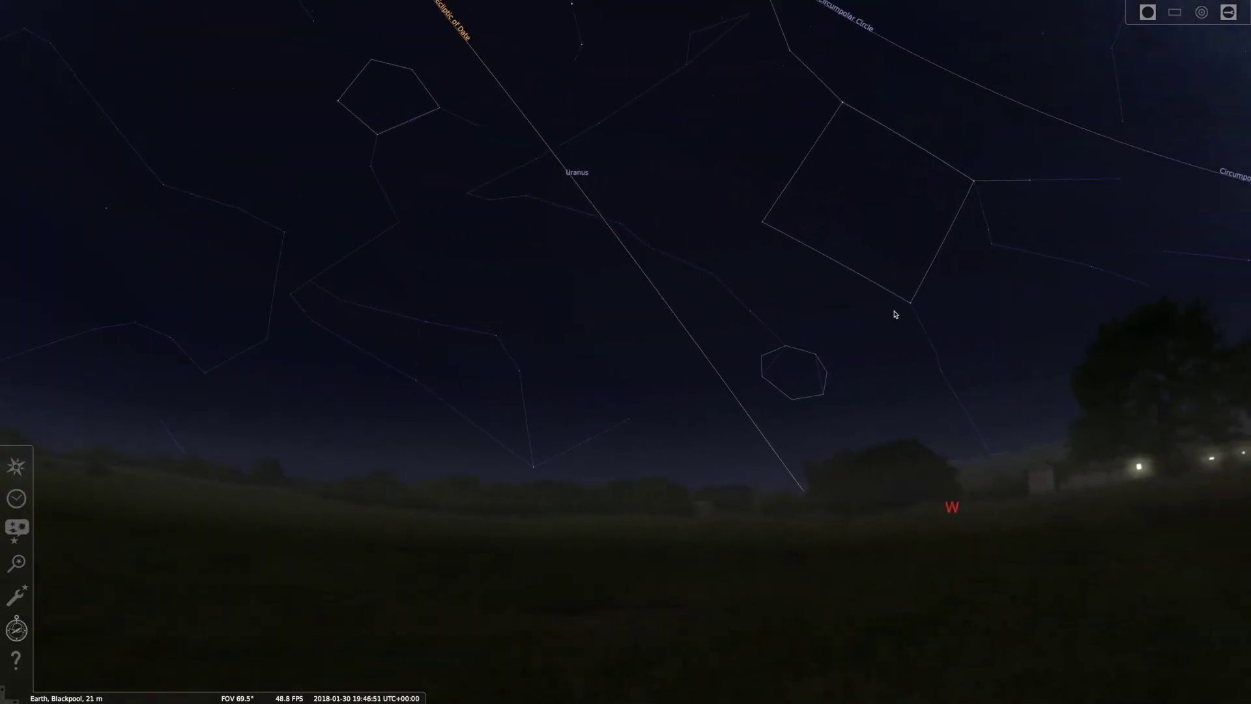
pyautogui.moveTo(903, 314); pyautogui.dragTo(762, 293)
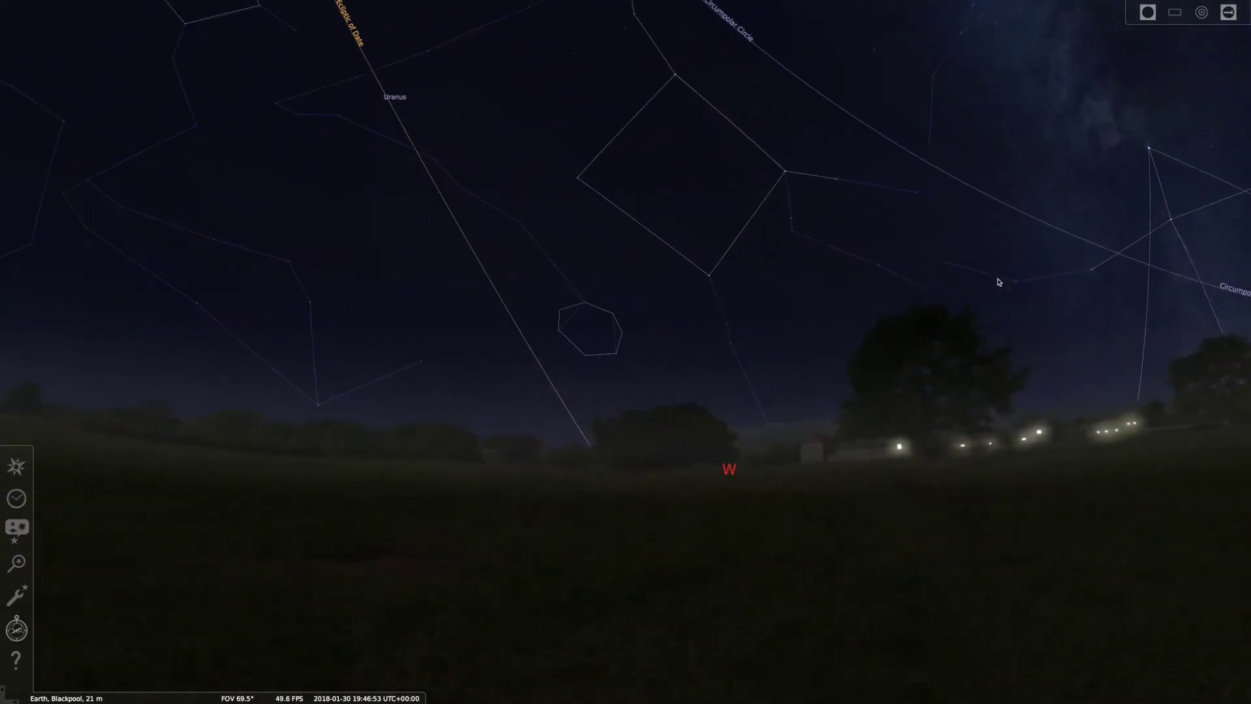
pyautogui.moveTo(1014, 271); pyautogui.dragTo(676, 374)
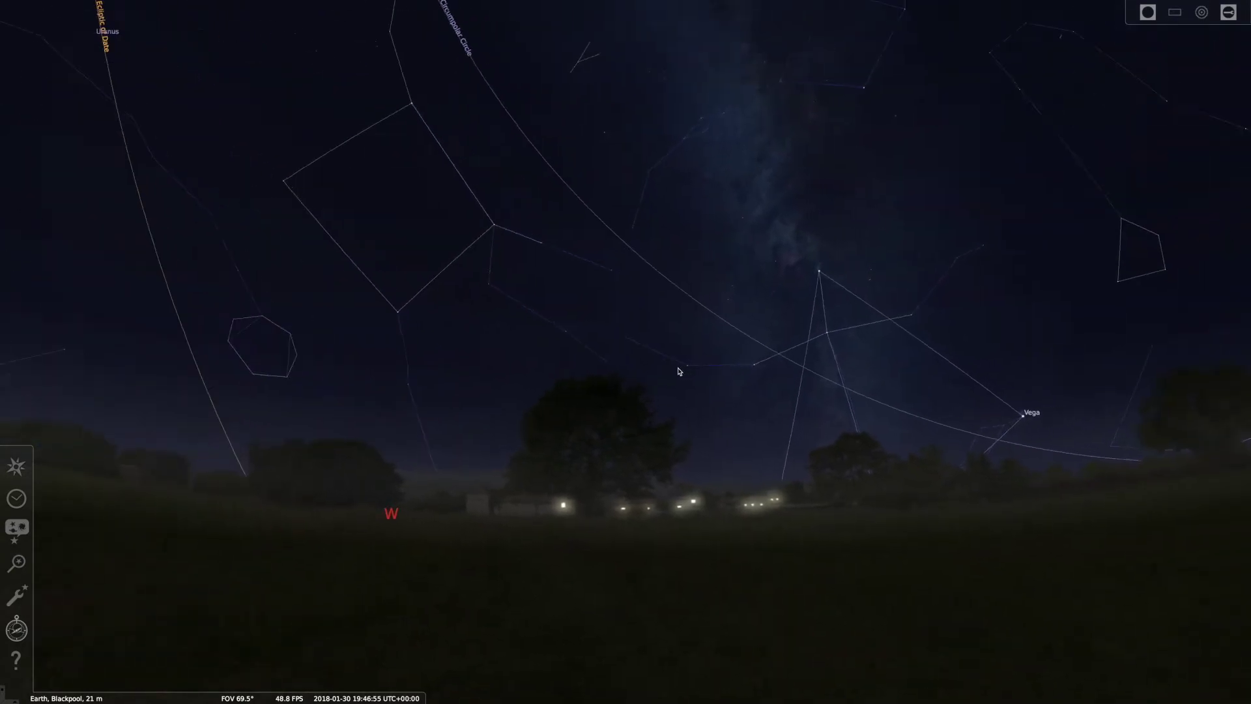
# Step: Settle the view facing north with Vega low on the left, tilted up slightly
pyautogui.moveTo(1027, 345); pyautogui.dragTo(633, 372)
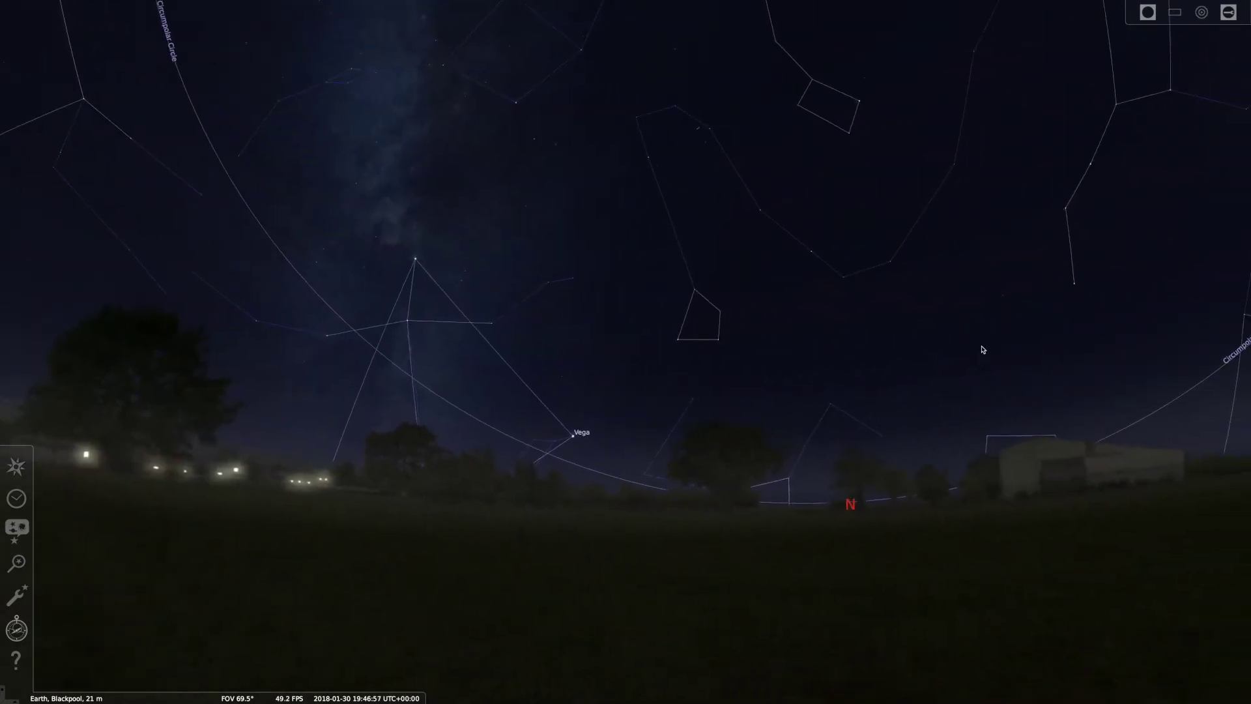
pyautogui.moveTo(991, 366); pyautogui.dragTo(835, 455)
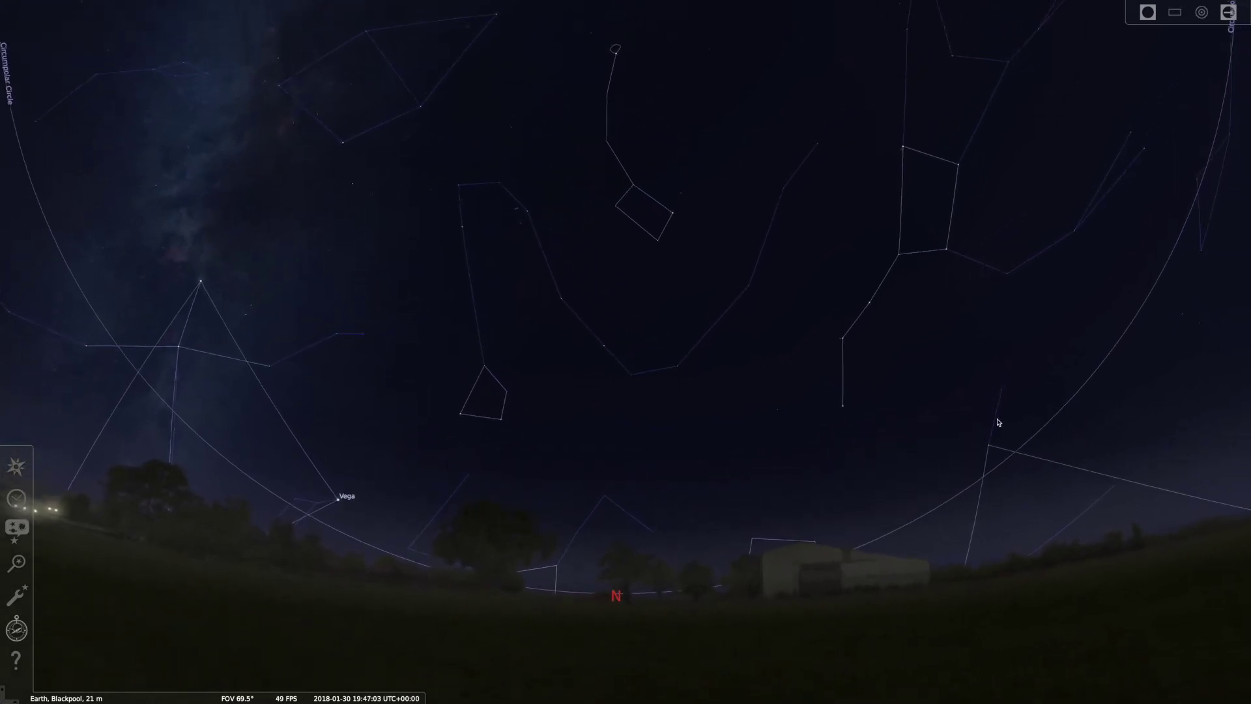
pyautogui.moveTo(815, 400)
pyautogui.mouseDown()
pyautogui.moveTo(815, 548)
pyautogui.moveTo(816, 321)
pyautogui.mouseUp()
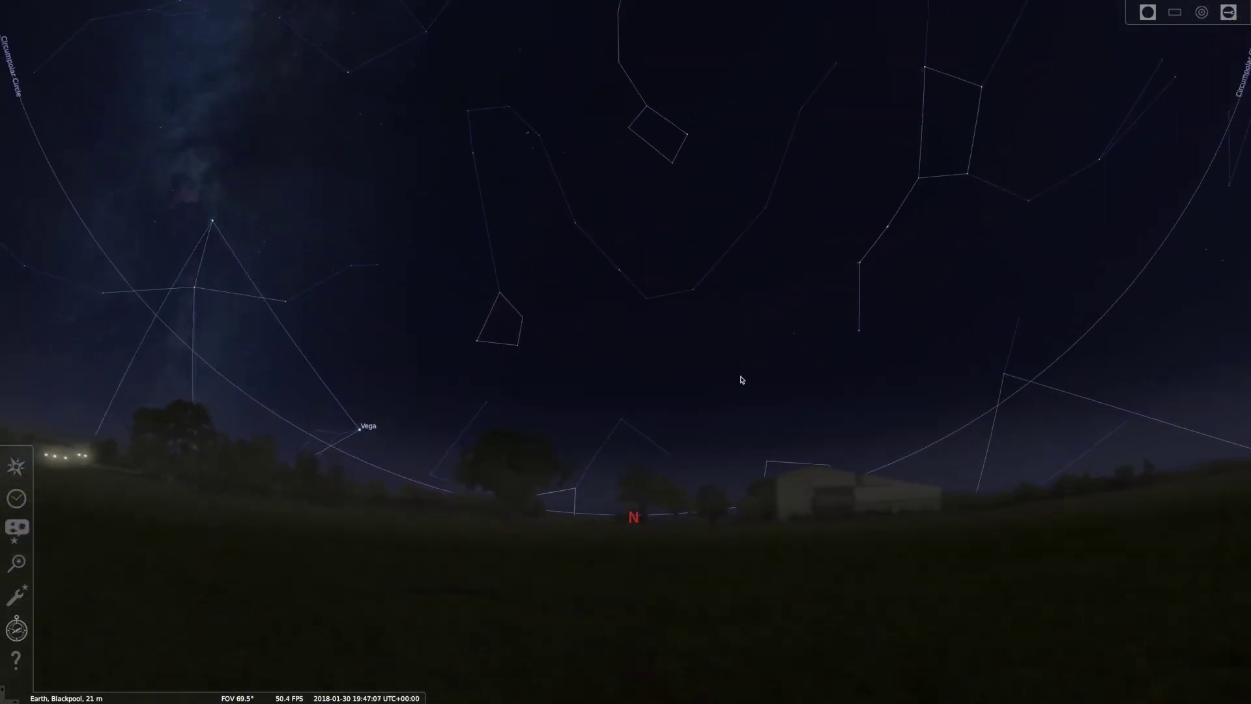
pyautogui.scroll(-1, 741, 380)
# Step: Zoom and tilt the northern view to about 60° so Deneb and Vega fill the frame
pyautogui.scroll(-5, 741, 380)
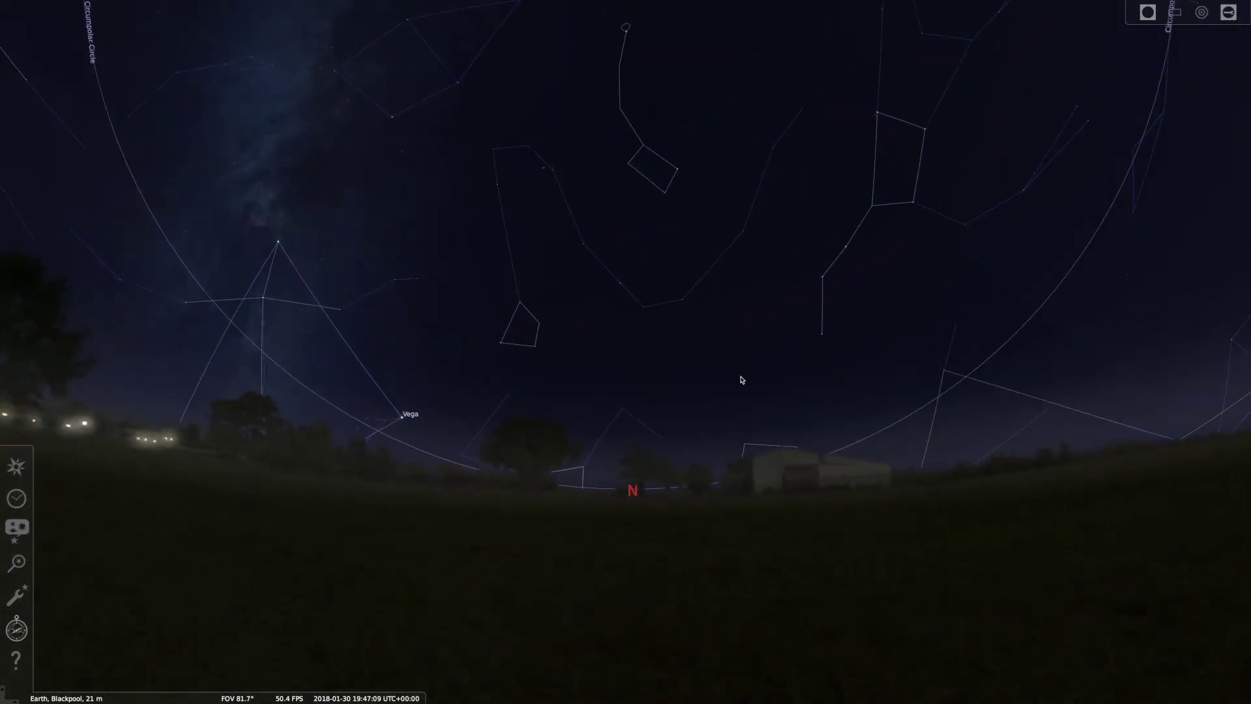
pyautogui.moveTo(741, 380); pyautogui.dragTo(701, 364)
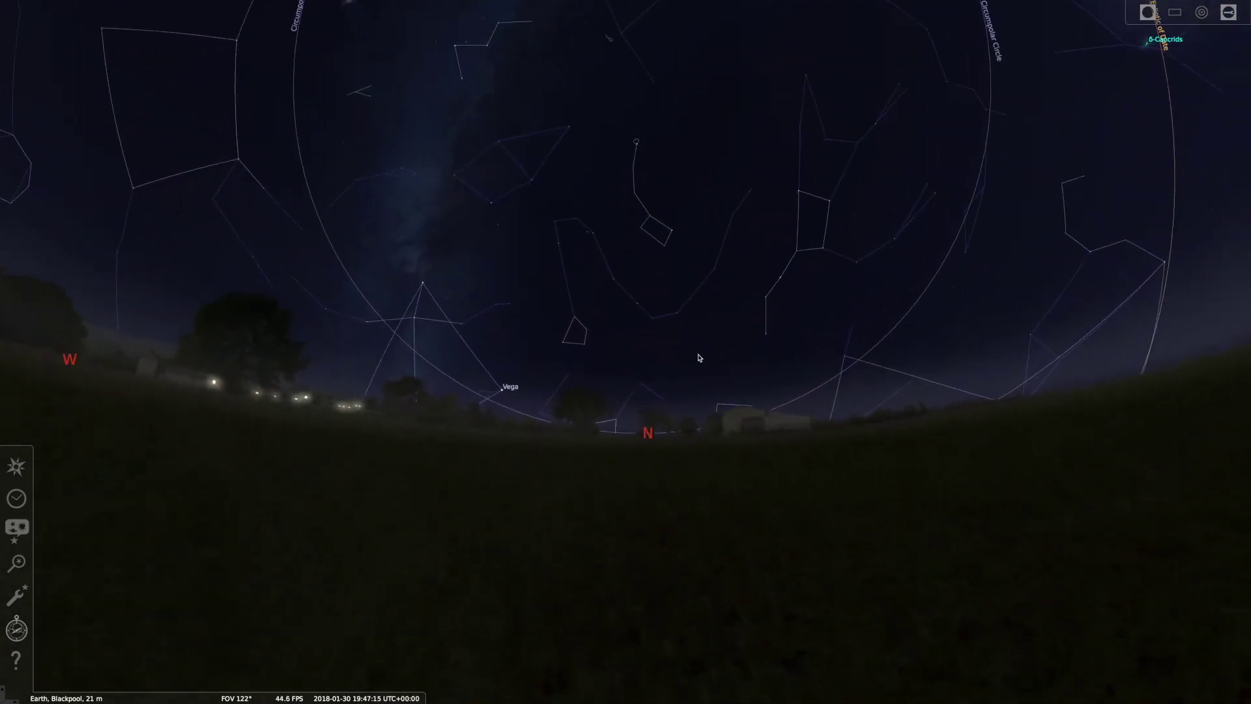
pyautogui.scroll(5, 698, 360)
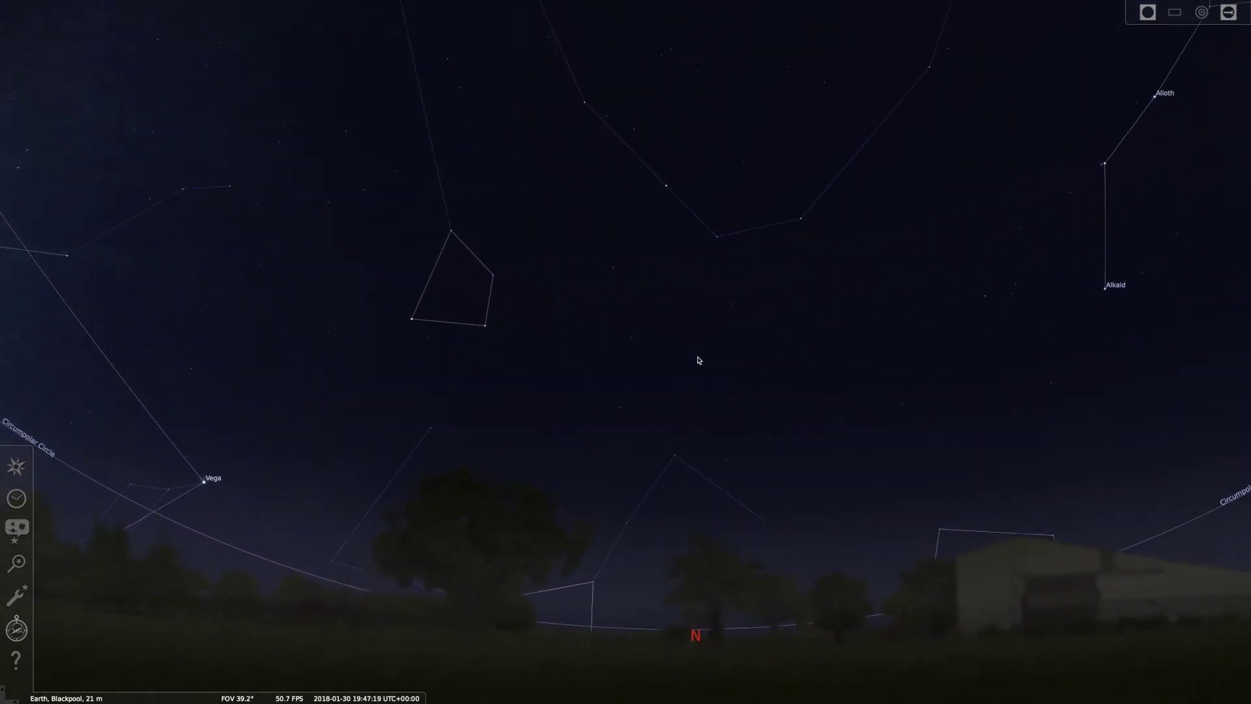
pyautogui.scroll(-2, 698, 360)
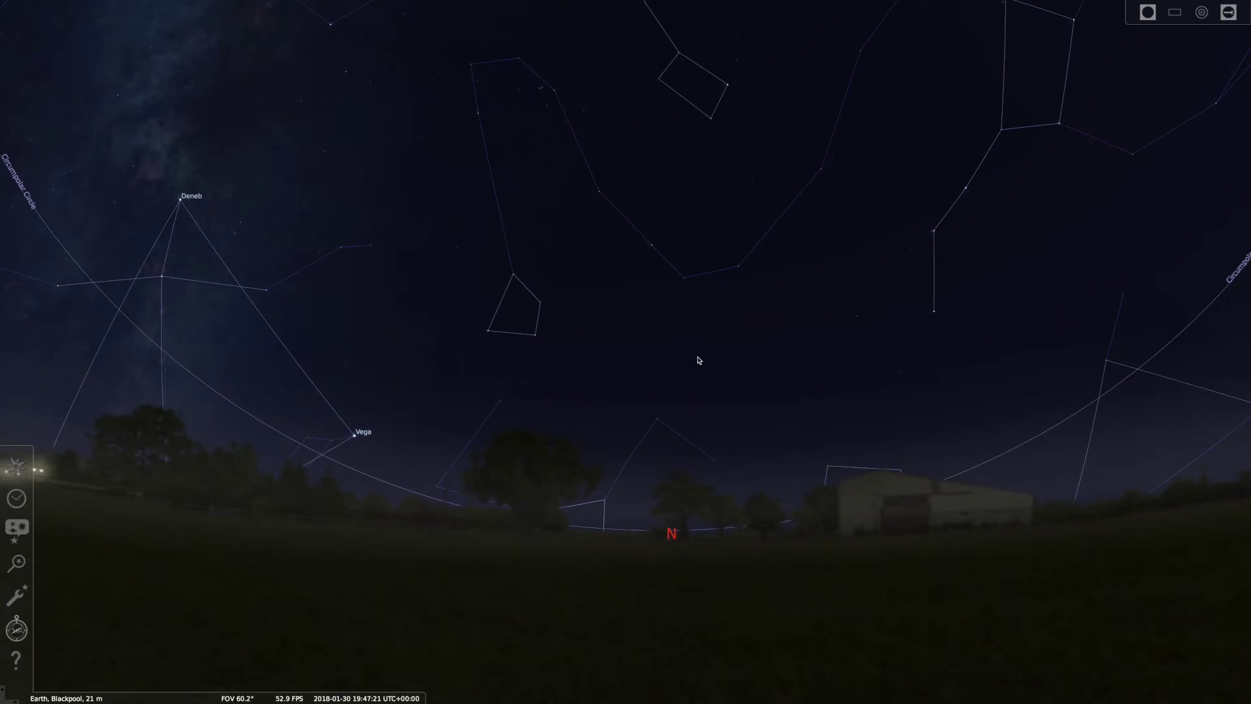
pyautogui.click(16, 468)
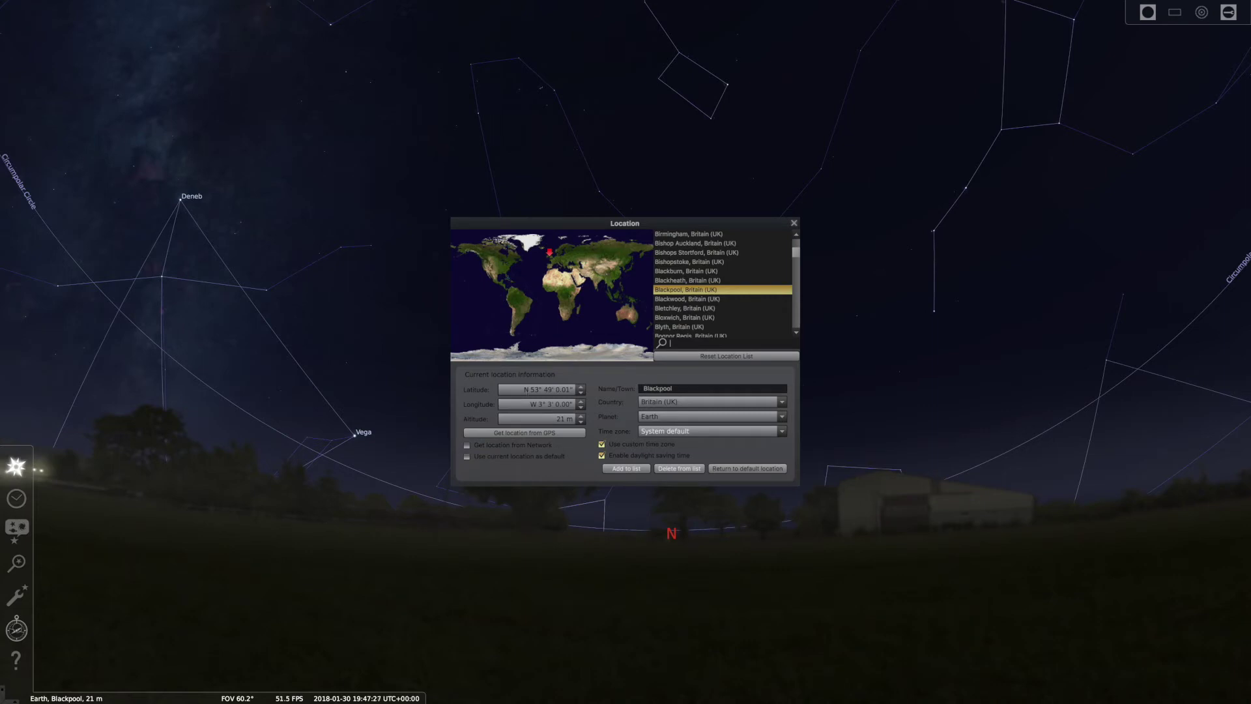
pyautogui.click(795, 224)
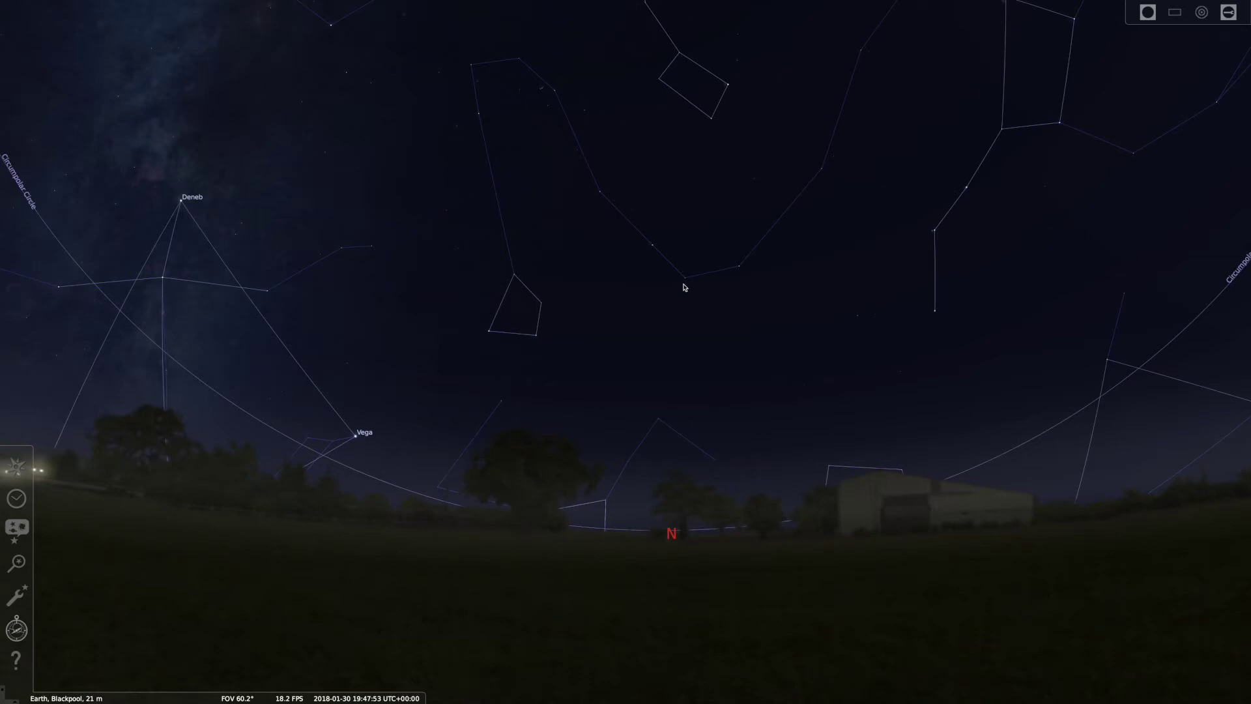
# Step: Tilt the Blackpool view up from the northern horizon toward the pole
pyautogui.moveTo(684, 287); pyautogui.dragTo(679, 378)
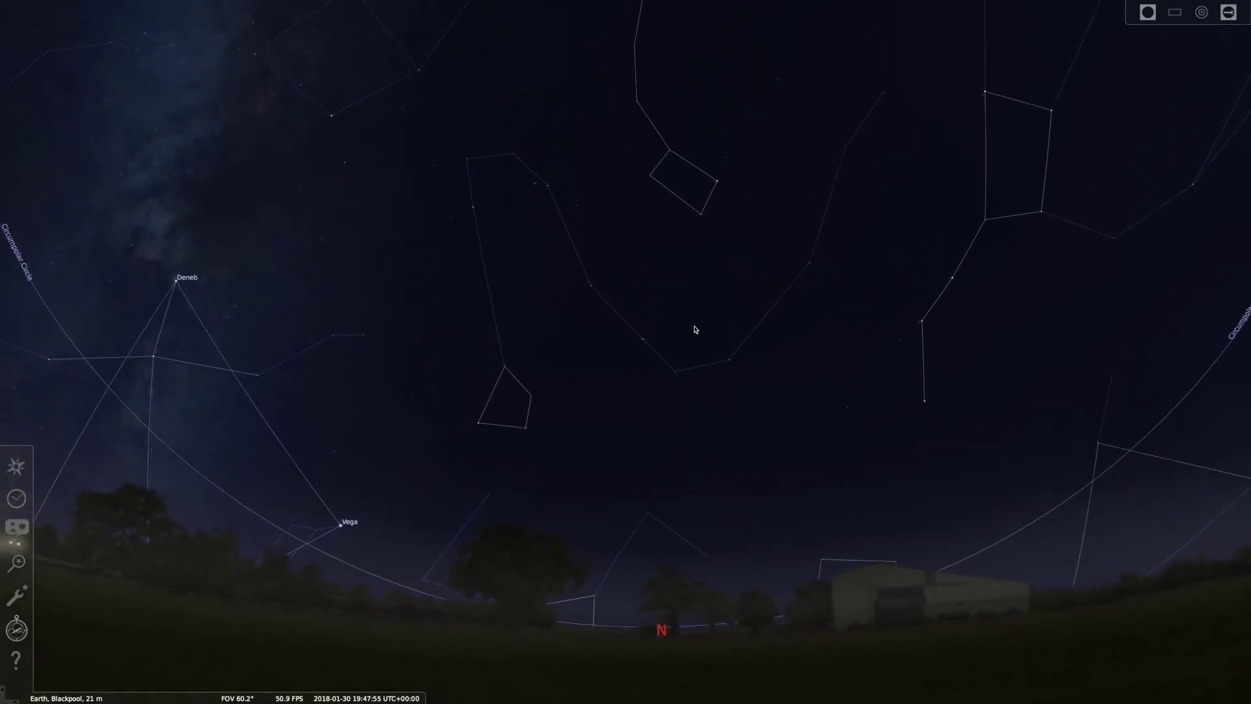
pyautogui.moveTo(695, 330)
pyautogui.mouseDown()
pyautogui.moveTo(685, 438)
pyautogui.moveTo(650, 357)
pyautogui.moveTo(656, 506)
pyautogui.mouseUp()
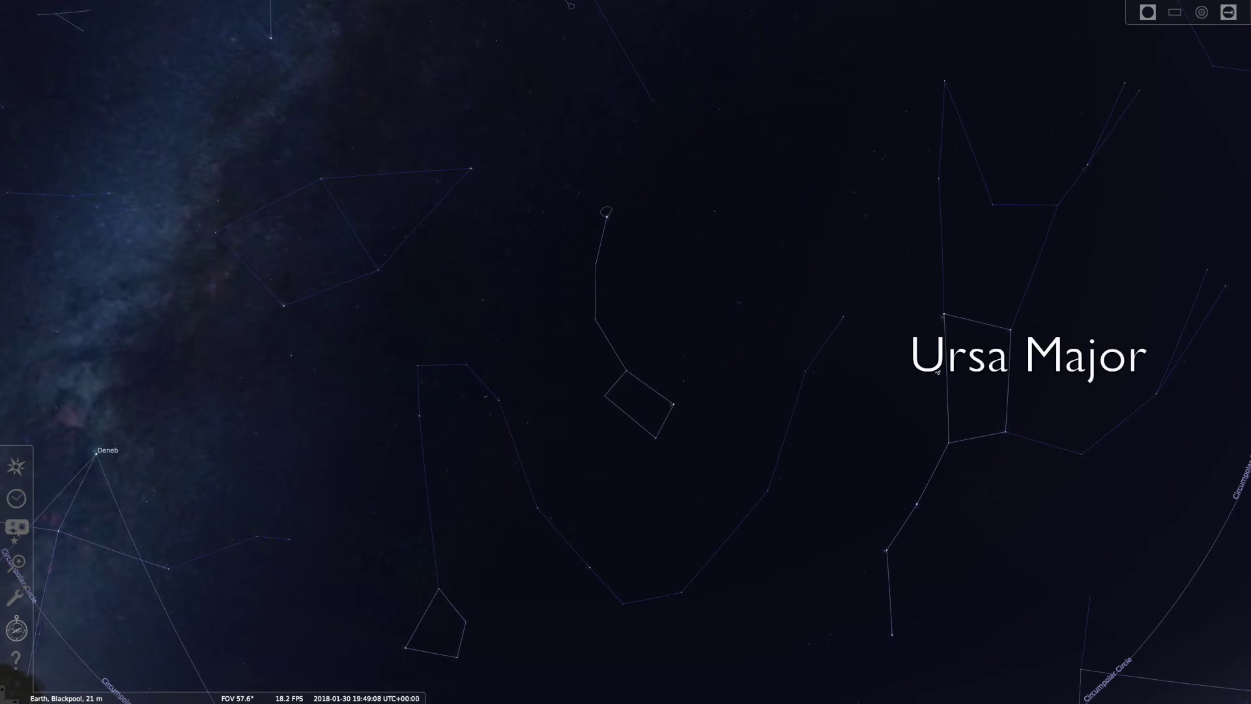
pyautogui.scroll(-1, 938, 372)
# Step: Zoom out to a field of view of about 67.8°
pyautogui.scroll(-2, 938, 372)
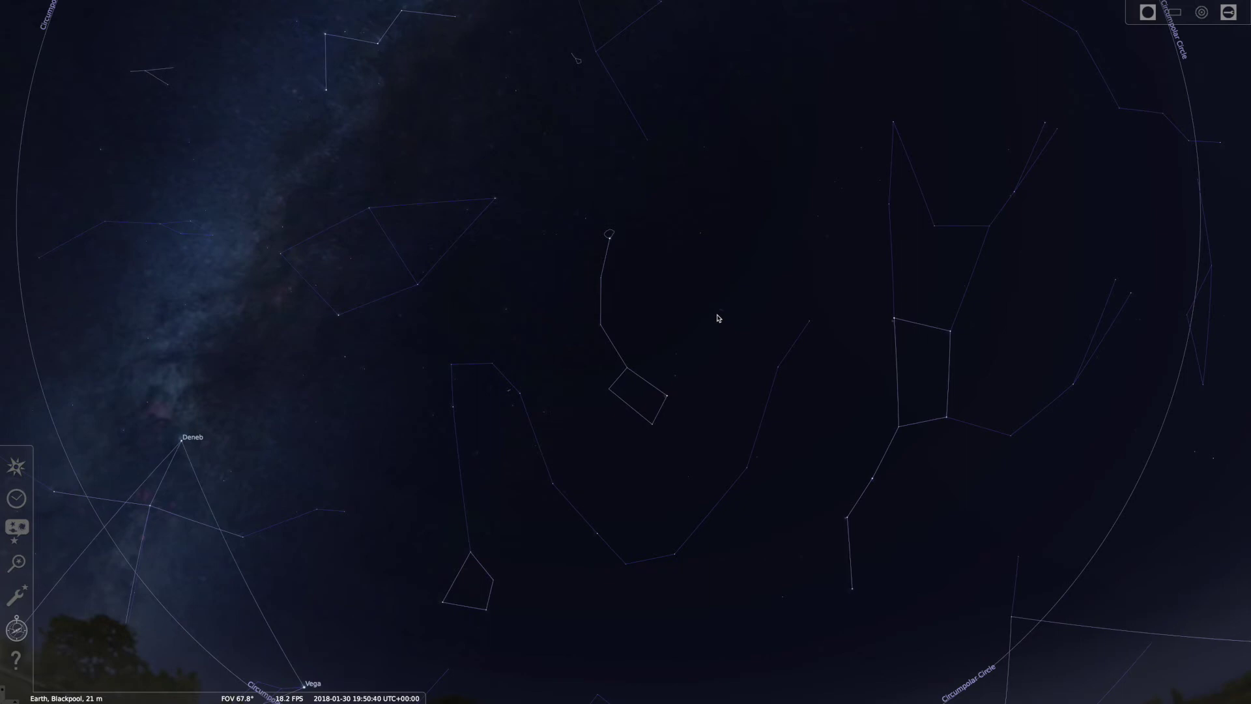
# Step: Set the observer location to Teide Observatory (Tenerife), Spain, using the Location window map
pyautogui.scroll(-1, 718, 318)
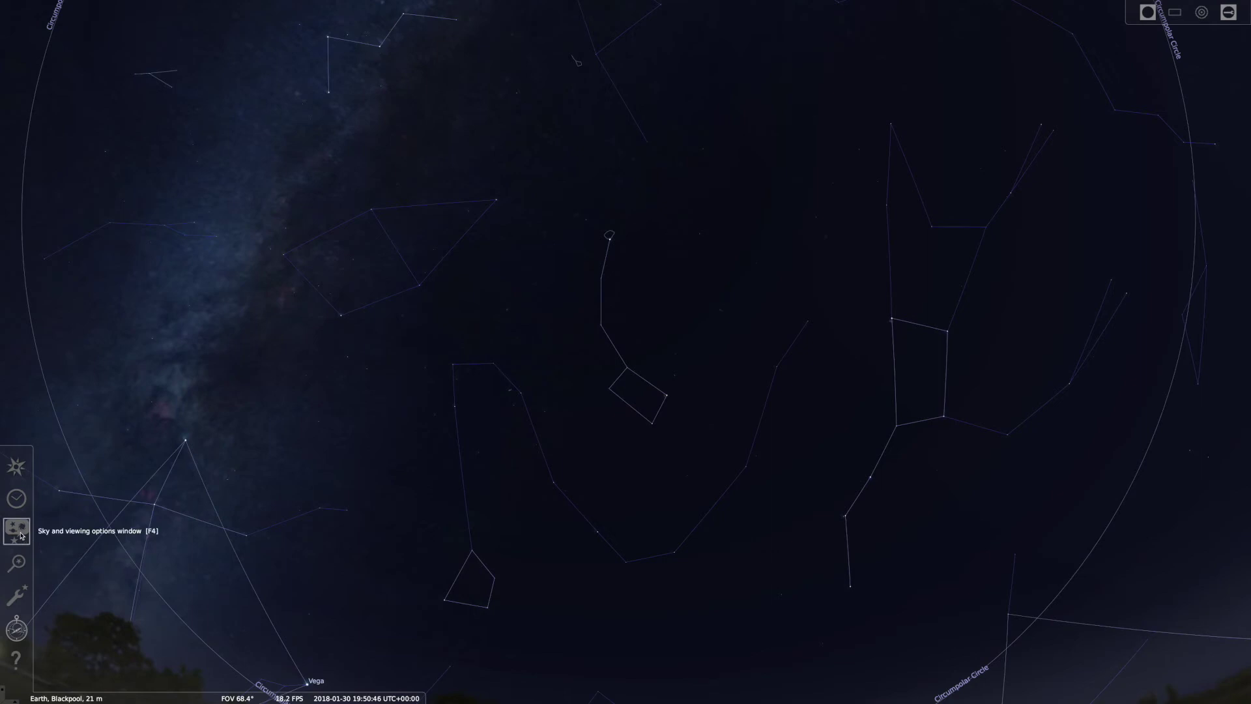
pyautogui.click(16, 467)
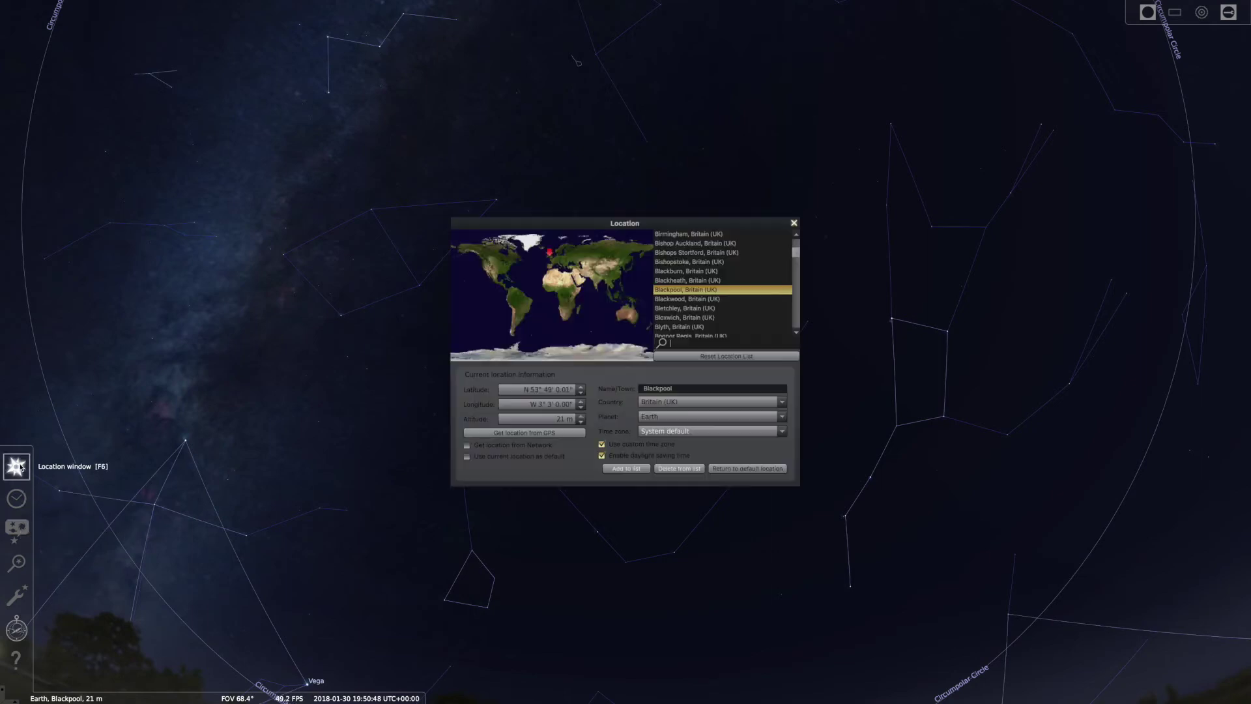
pyautogui.click(544, 276)
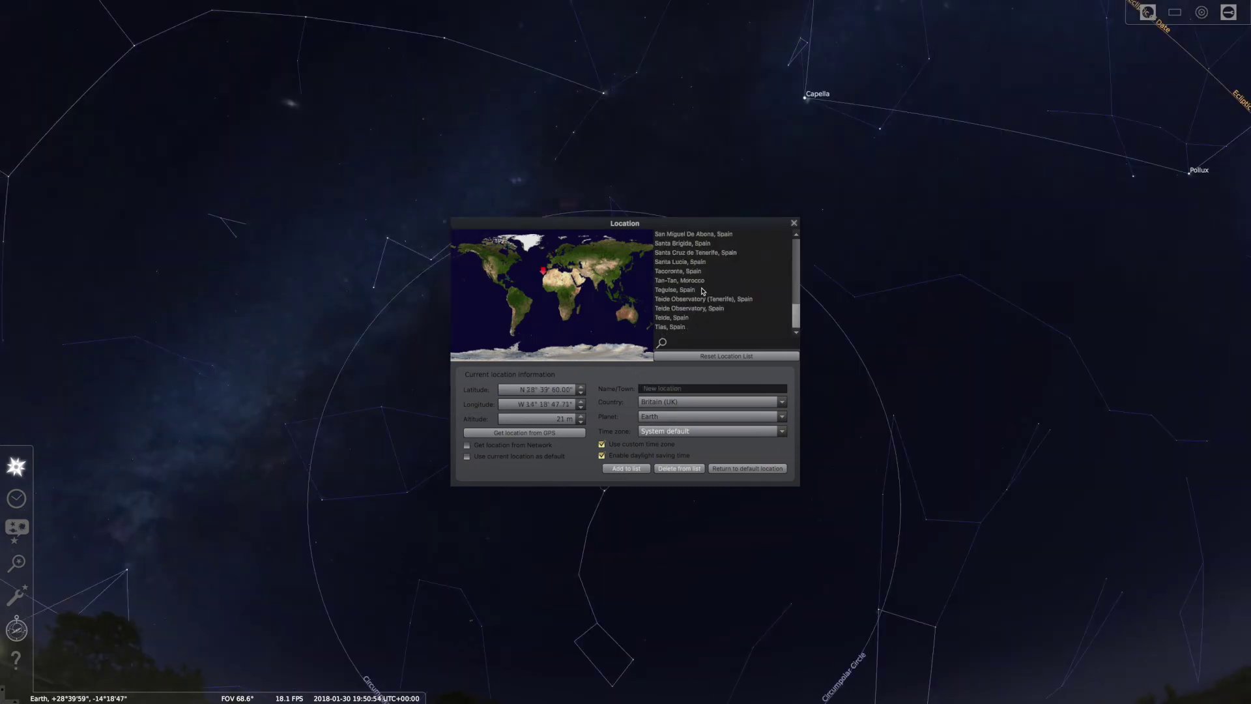
pyautogui.click(691, 299)
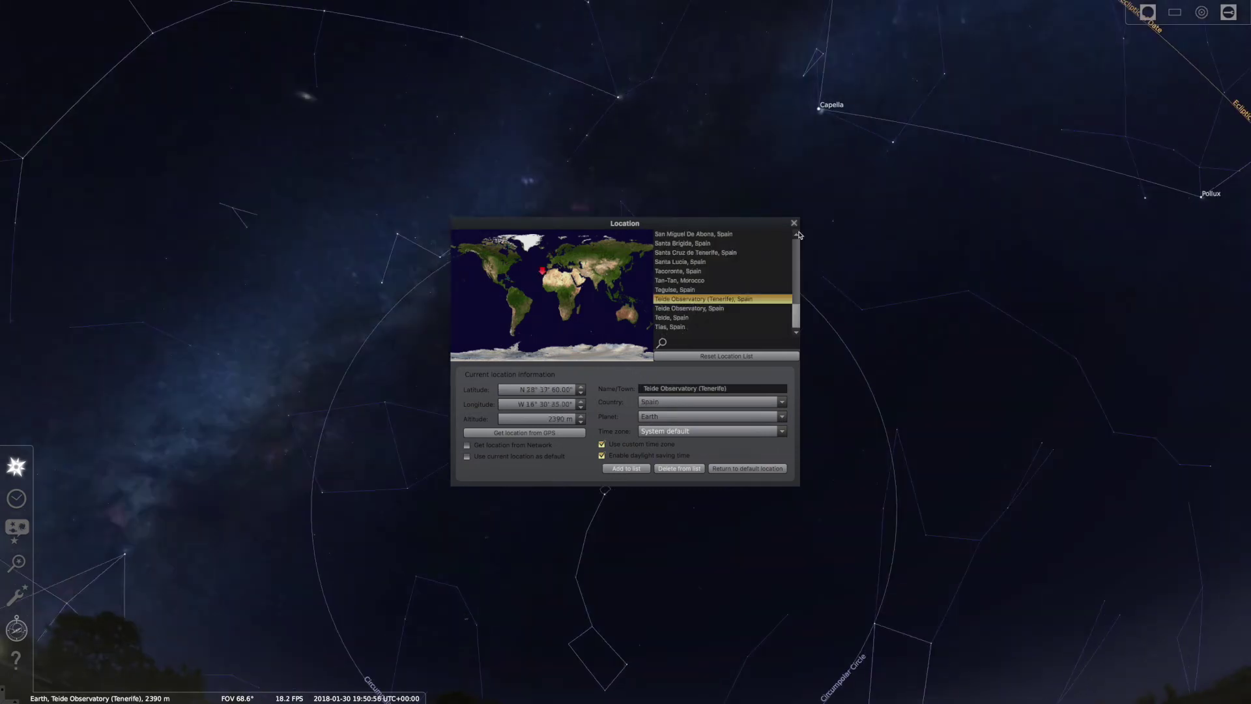
pyautogui.click(794, 224)
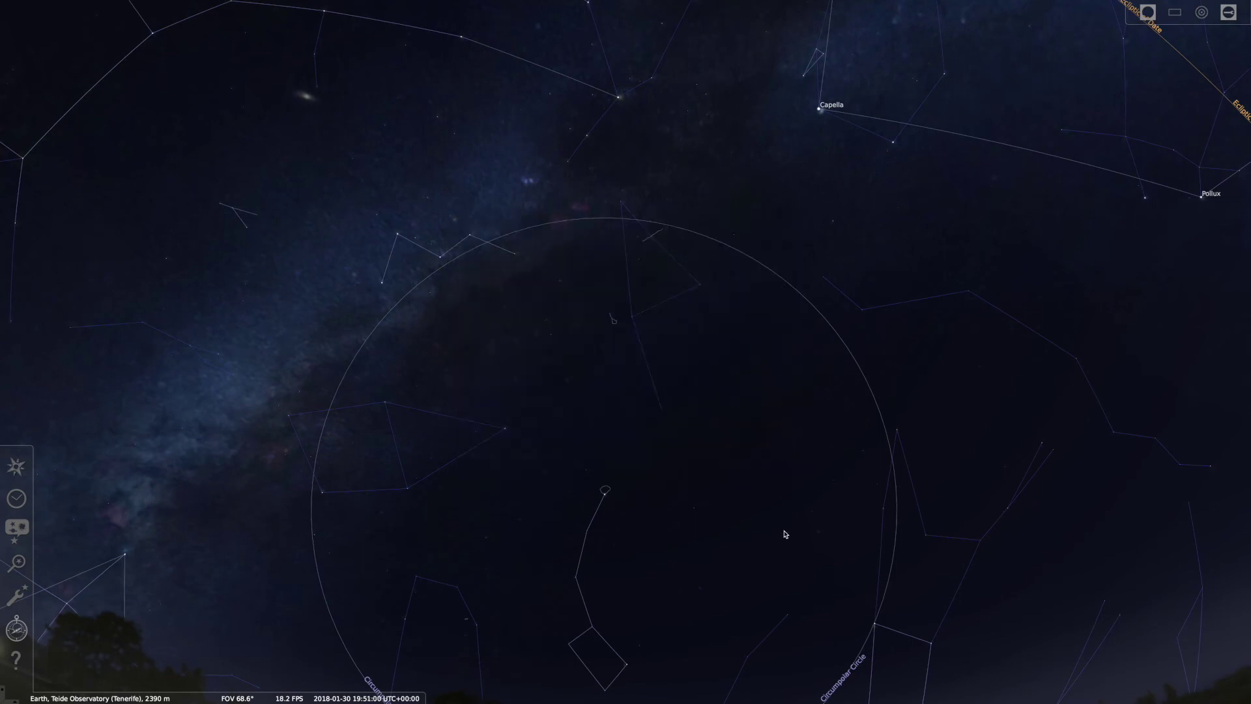
# Step: Lower the view to Teide's northern horizon beneath the circumpolar circle
pyautogui.moveTo(786, 527)
pyautogui.mouseDown()
pyautogui.moveTo(788, 366)
pyautogui.moveTo(771, 310)
pyautogui.mouseUp()
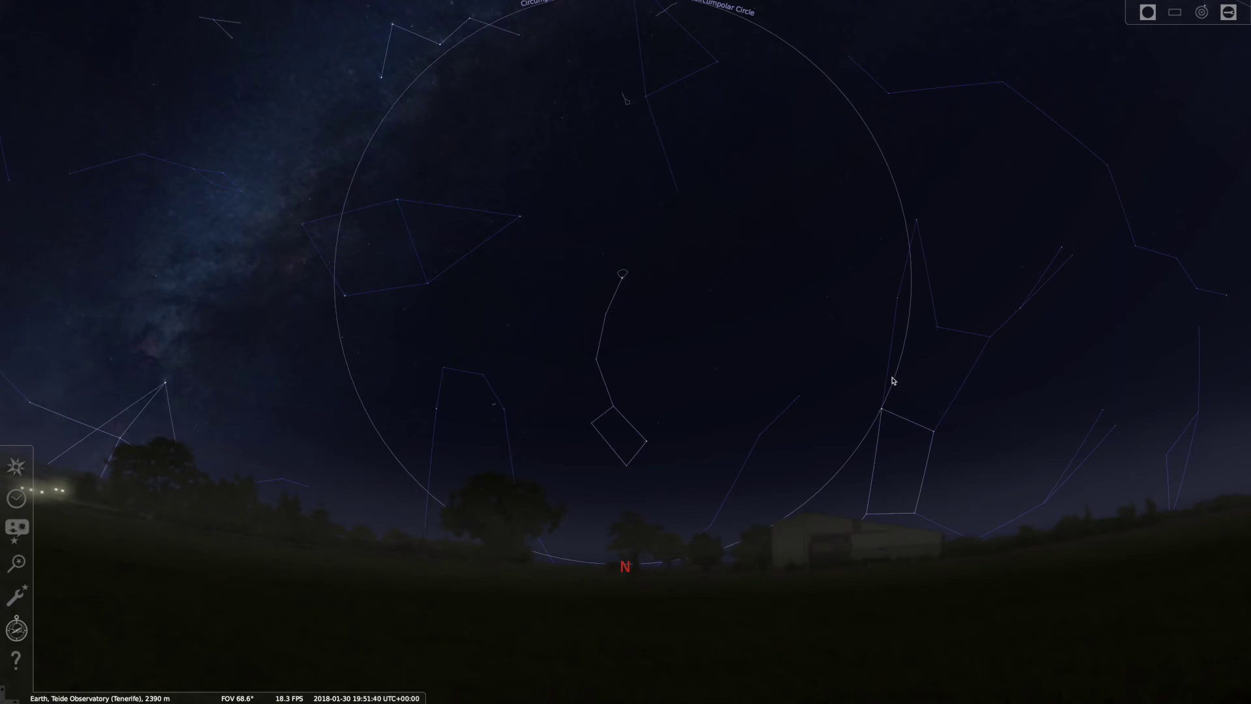
# Step: Untick Show asterism lines on the Starlore tab of Sky and viewing options
pyautogui.click(12, 531)
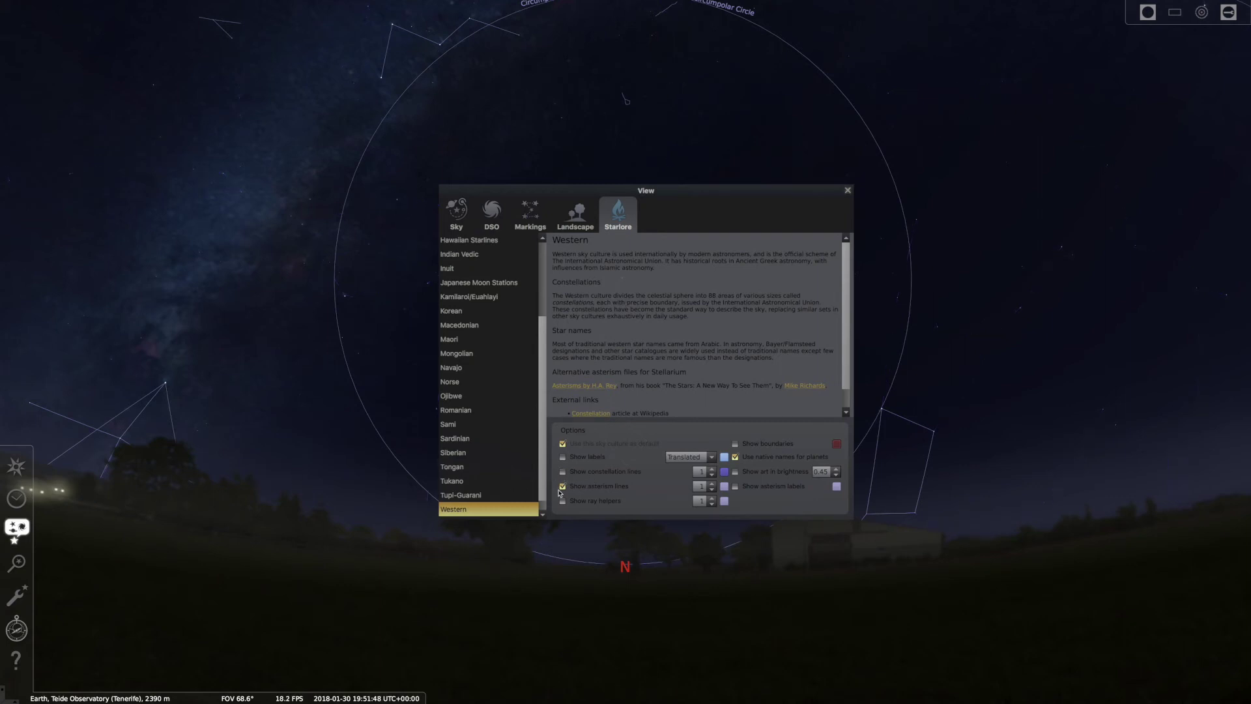
pyautogui.click(563, 487)
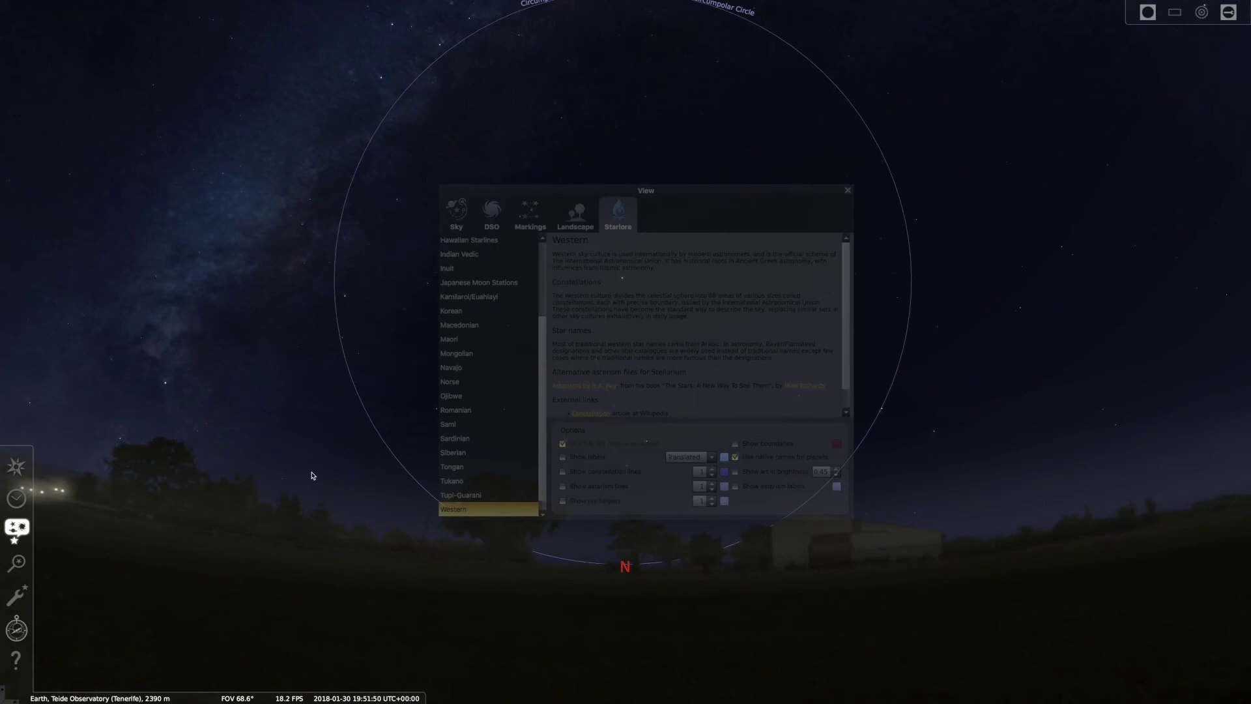
pyautogui.click(848, 191)
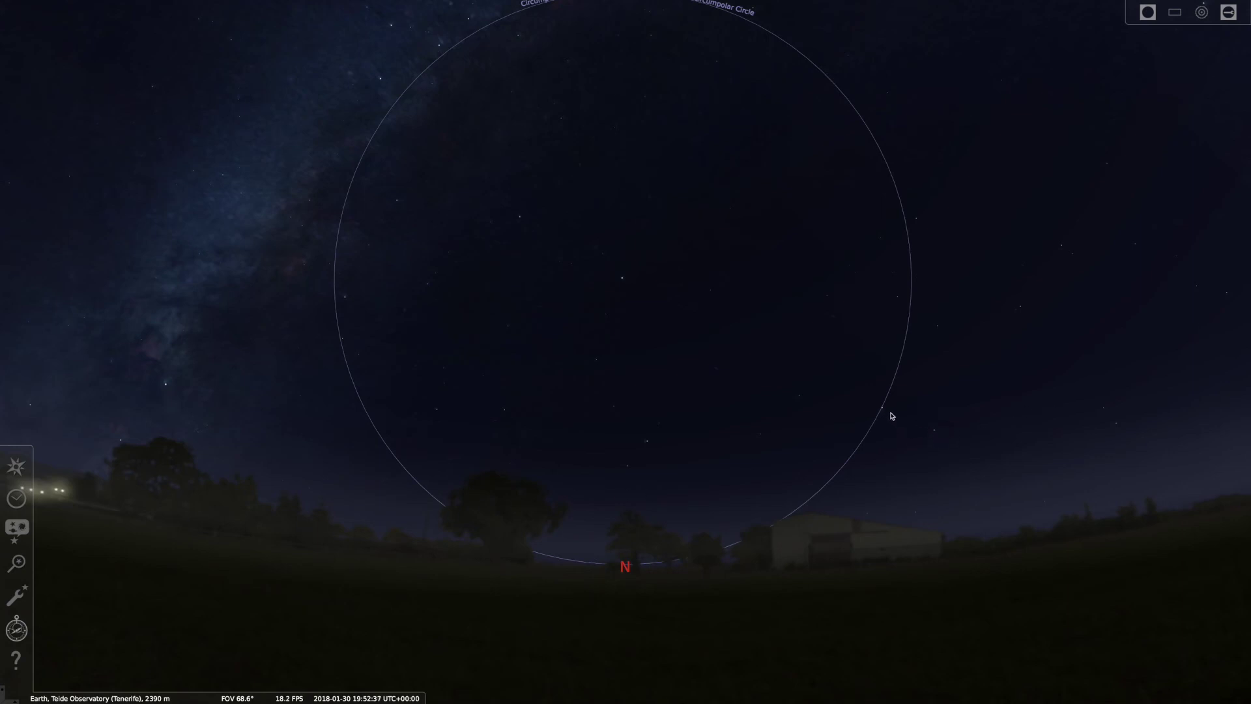
pyautogui.click(16, 530)
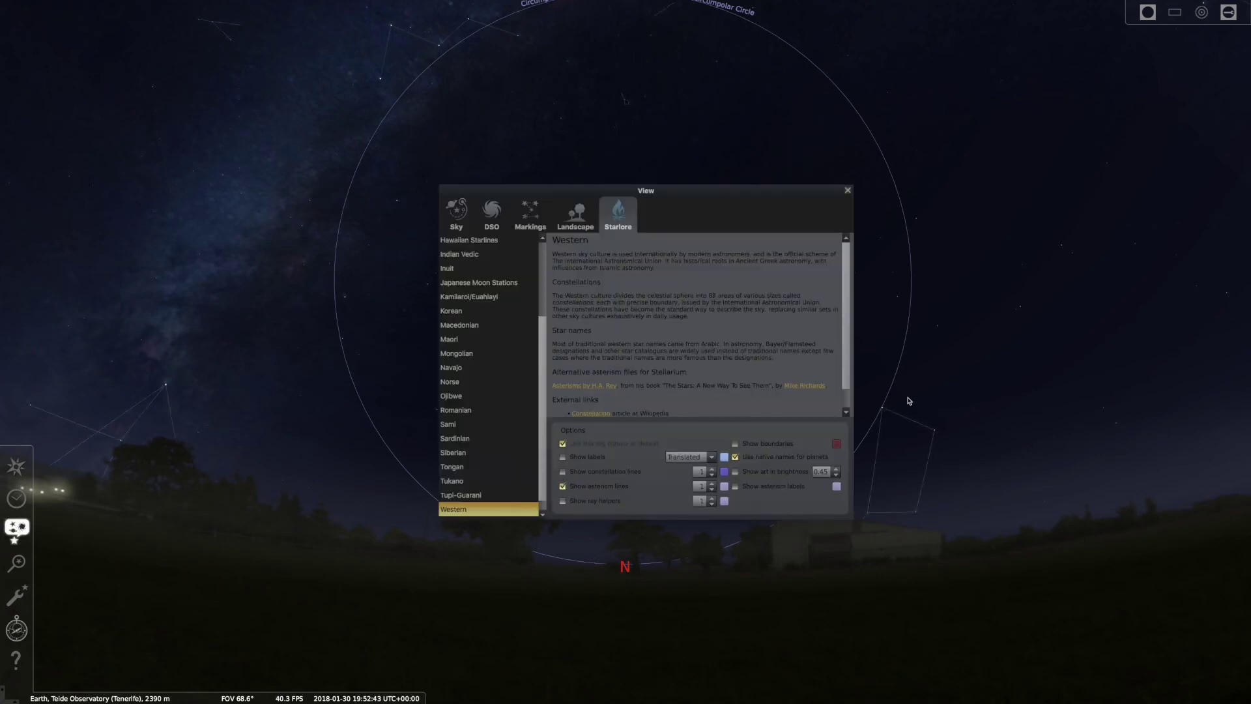
pyautogui.click(847, 191)
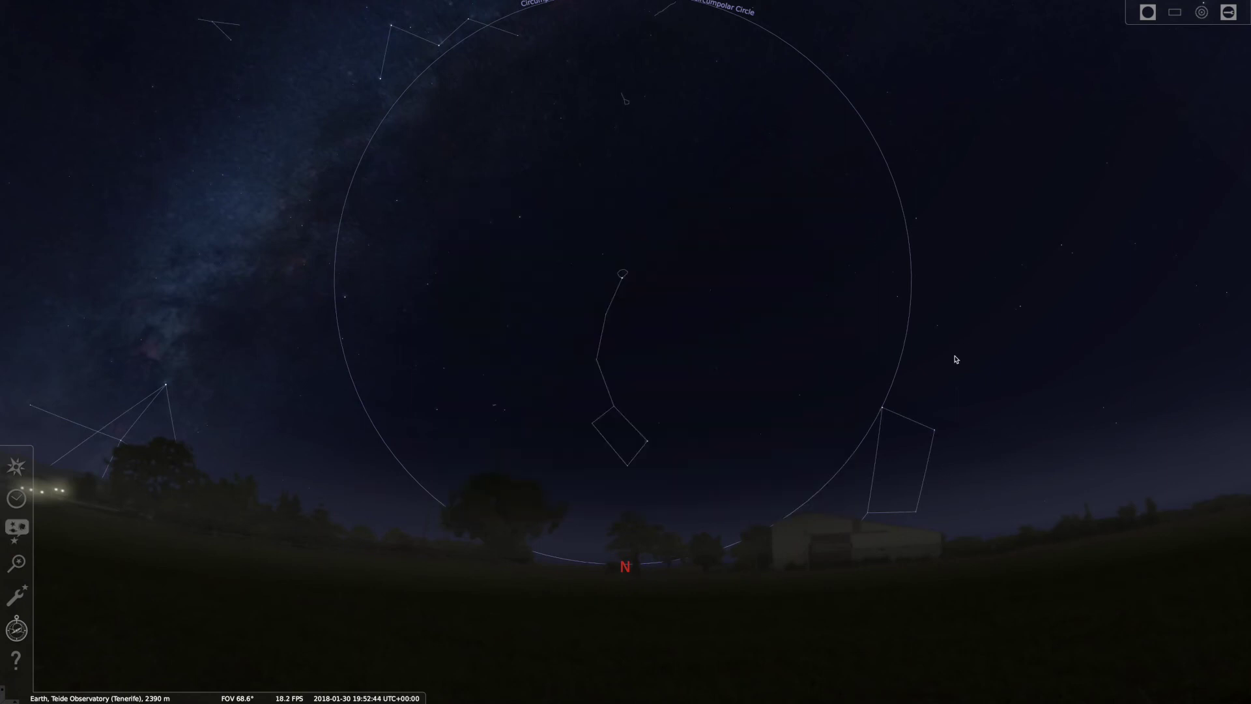
pyautogui.click(16, 528)
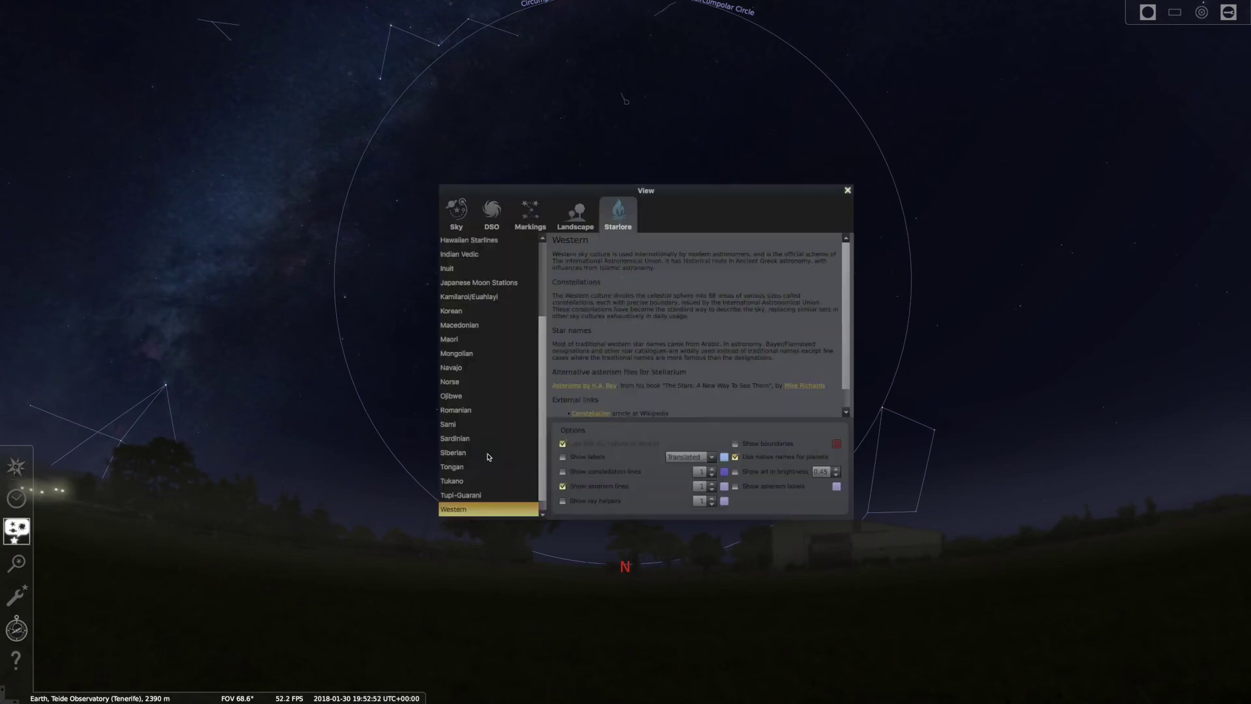
pyautogui.click(563, 487)
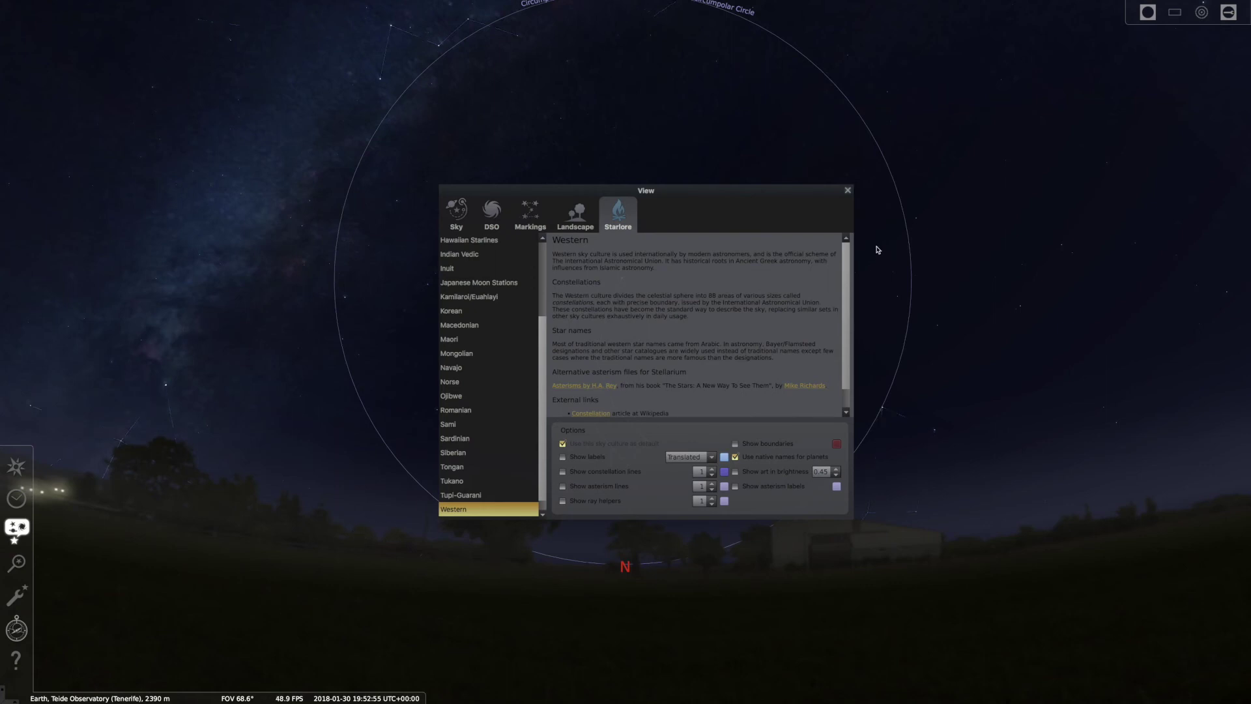
pyautogui.click(848, 191)
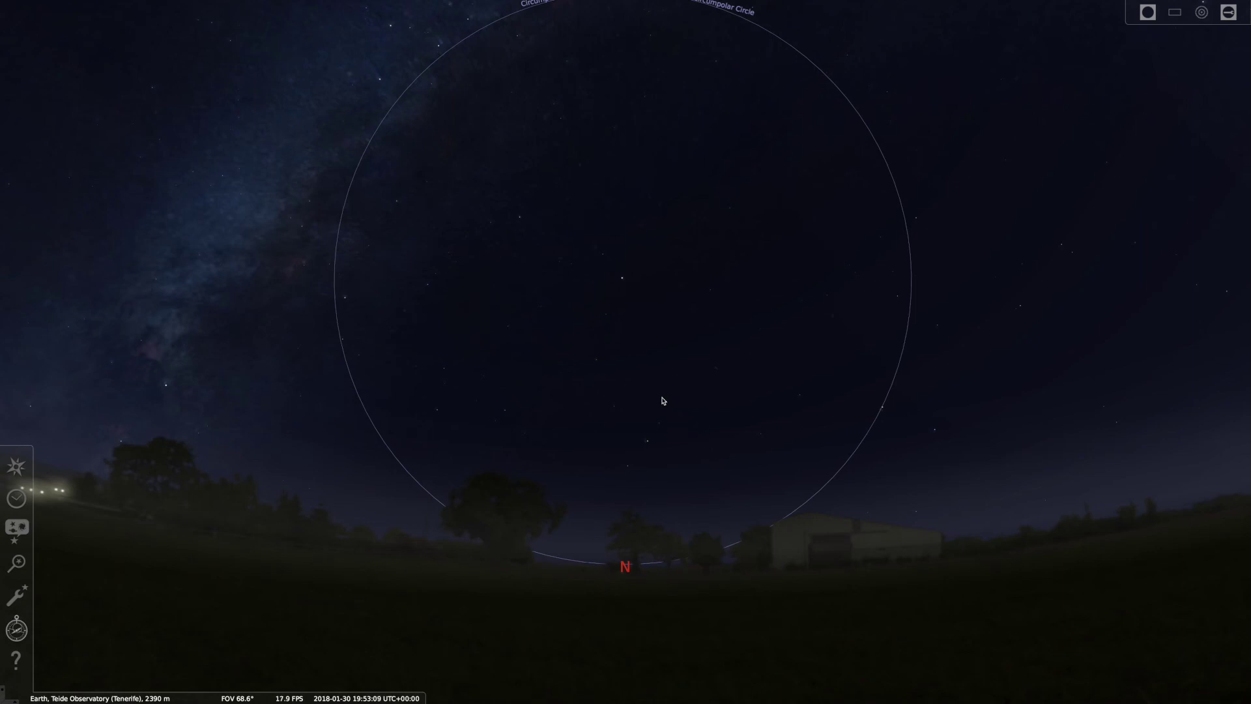
# Step: Raise the view slightly and tick Show asterism lines again on the Starlore tab
pyautogui.moveTo(663, 400); pyautogui.dragTo(671, 477)
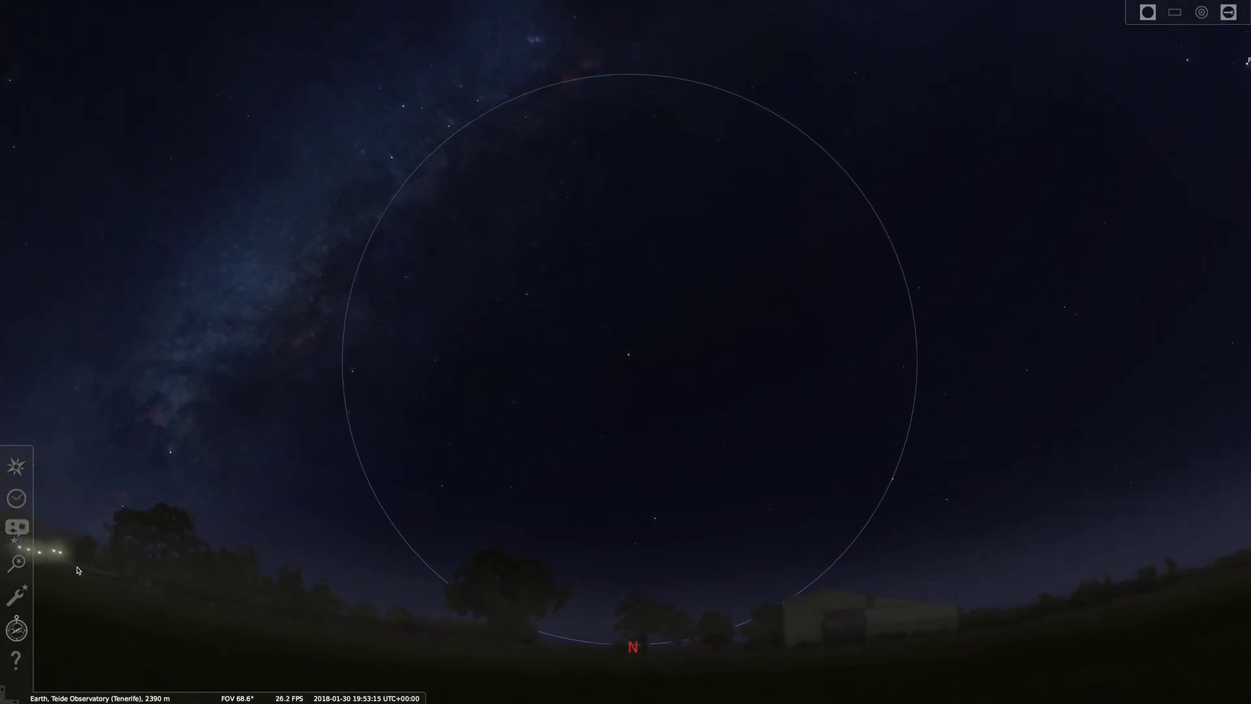
pyautogui.click(26, 532)
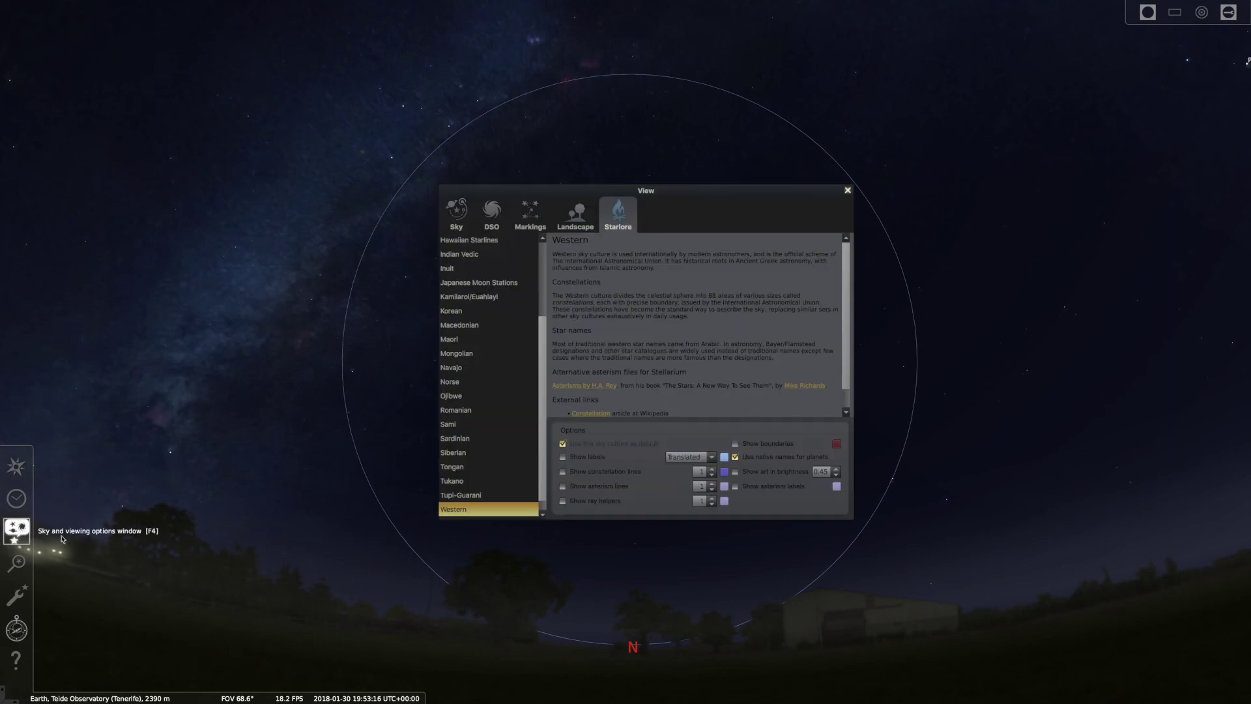
pyautogui.click(562, 488)
pyautogui.click(847, 191)
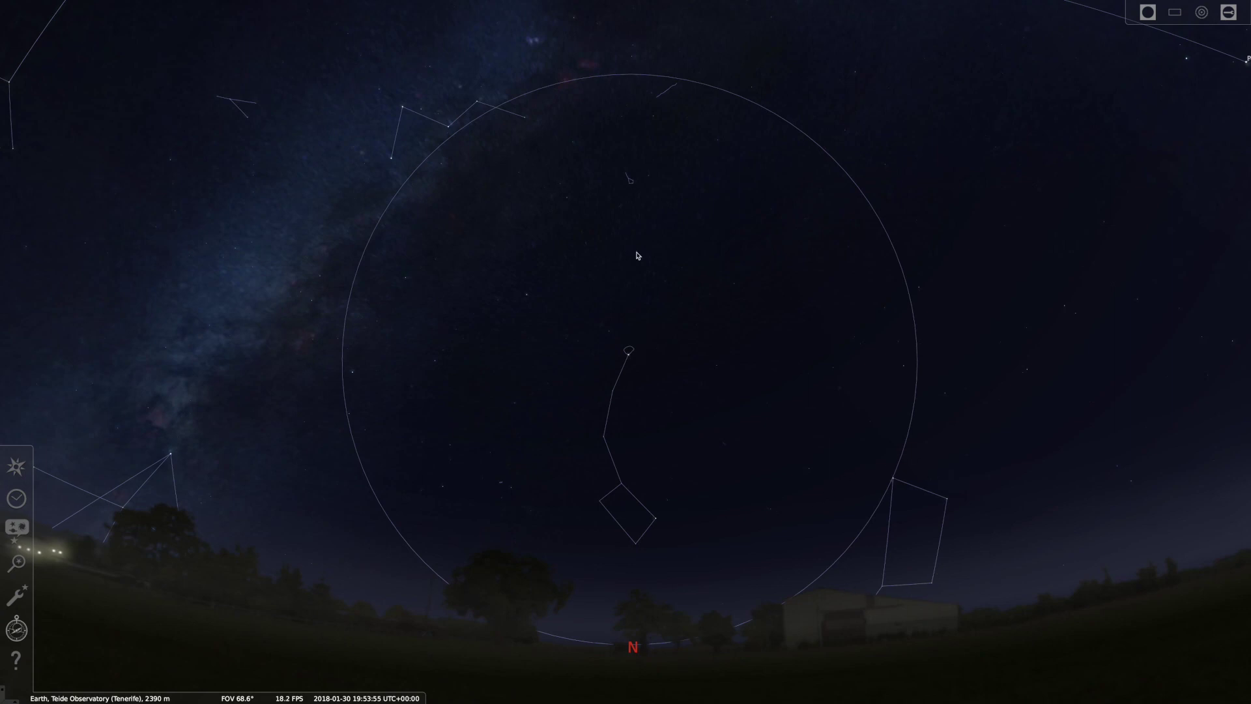
# Step: Zoom out to a field of view of about 71.9° over the northern sky from Teide
pyautogui.scroll(-1, 442, 145)
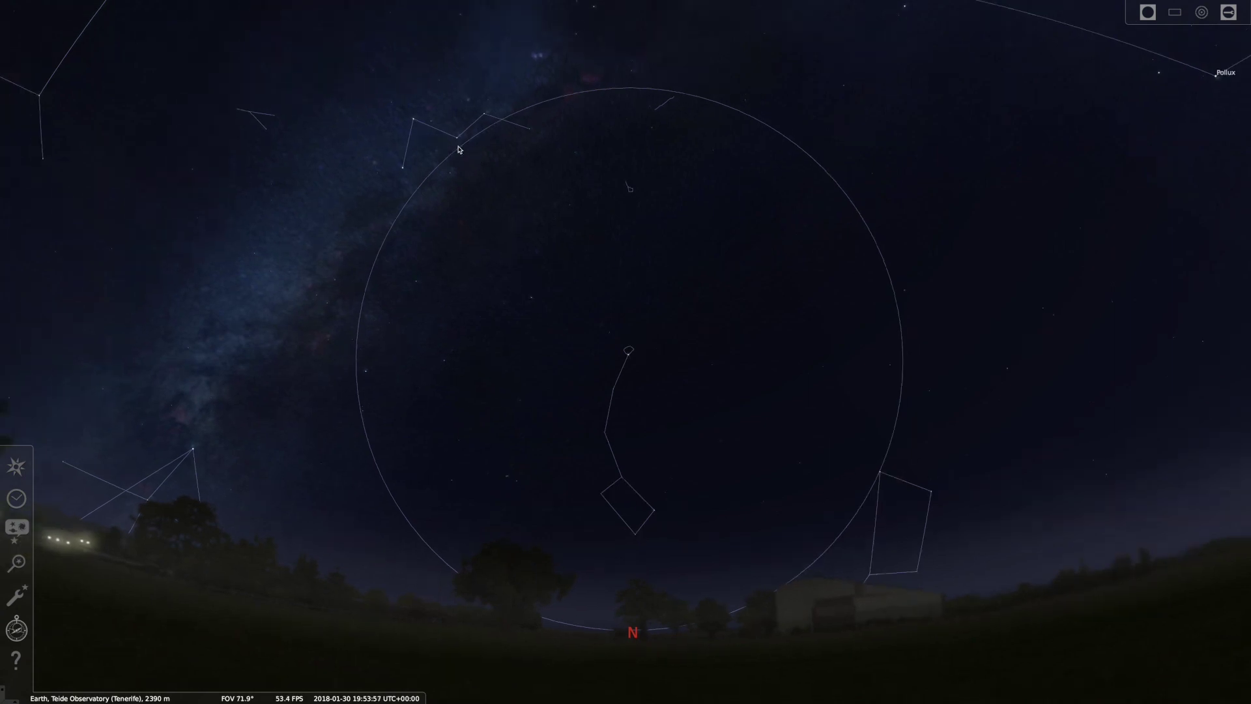